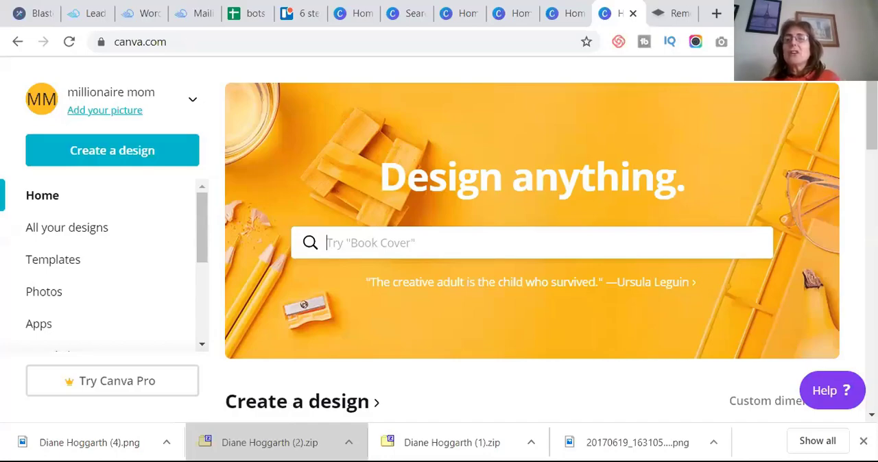
- Review the portrait with its background removed in remove.bg, and return to the Canva home page
left_click(683, 15)
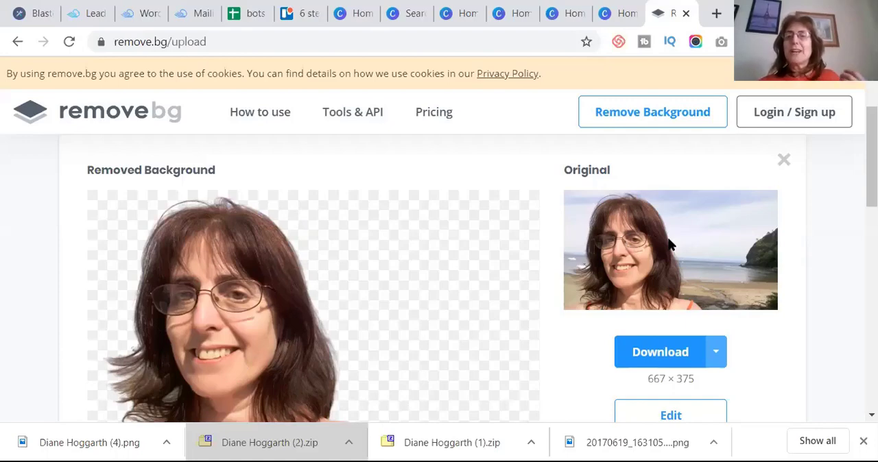
left_click(610, 20)
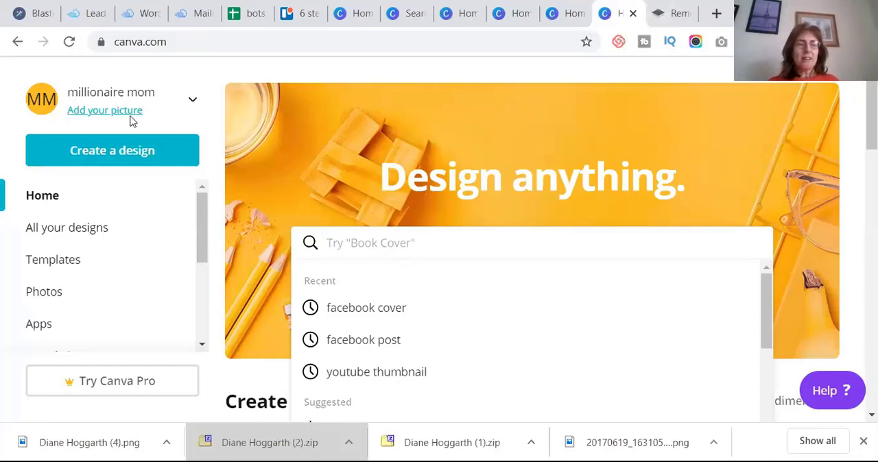
- Create a blank custom-size design 851 px wide and 315 px high
left_click(141, 151)
left_click(141, 151)
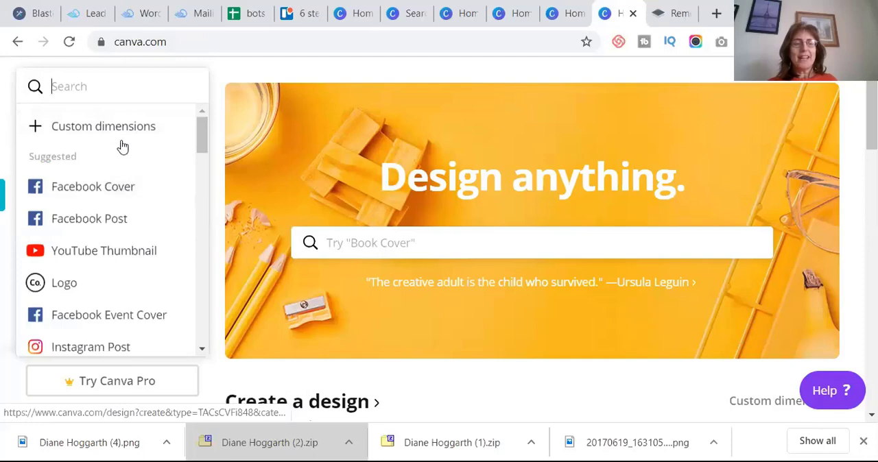
left_click(117, 126)
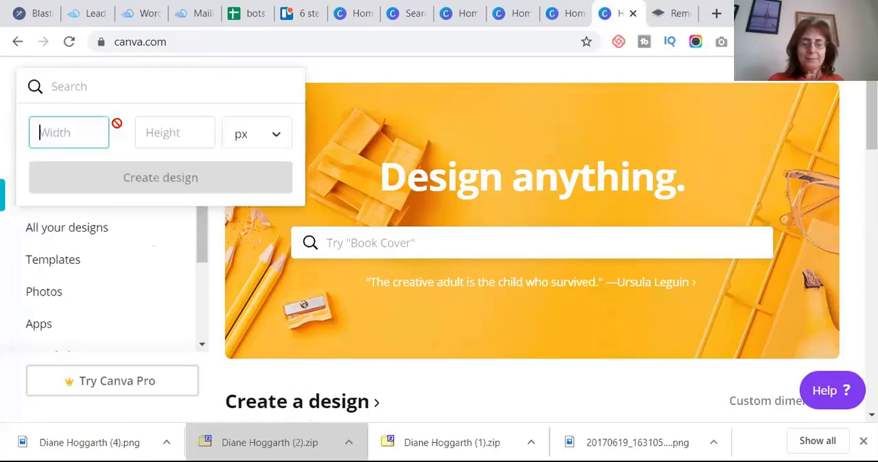
type("851")
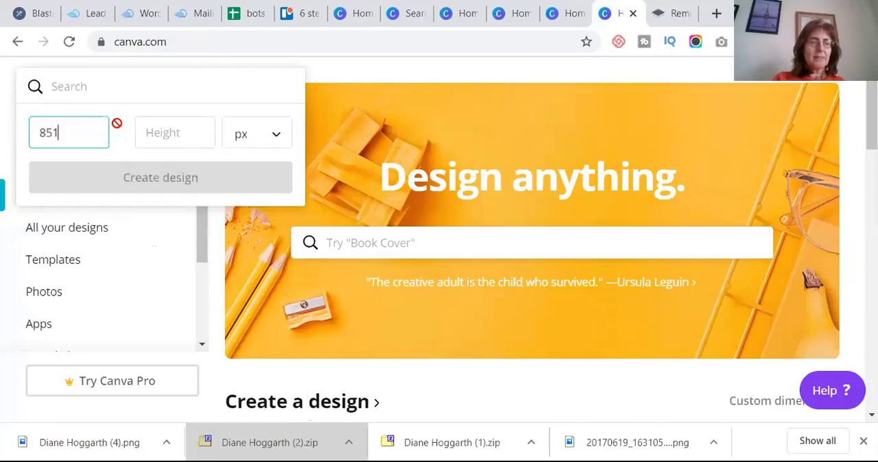
key("Tab")
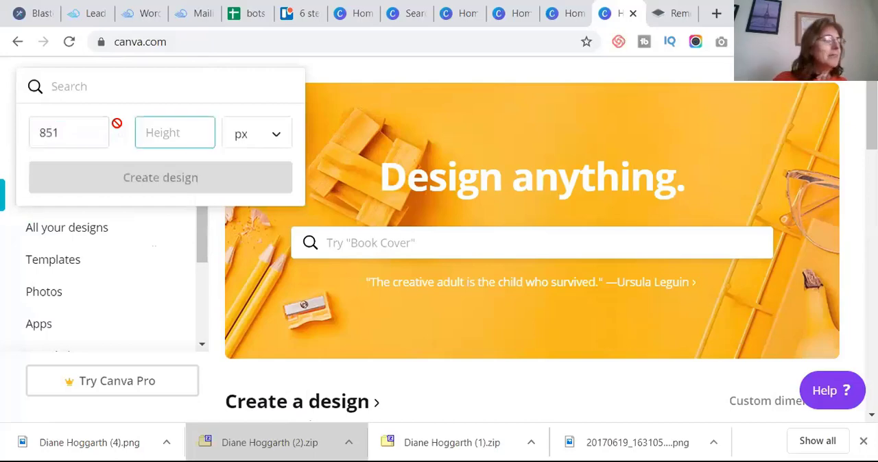
type("315")
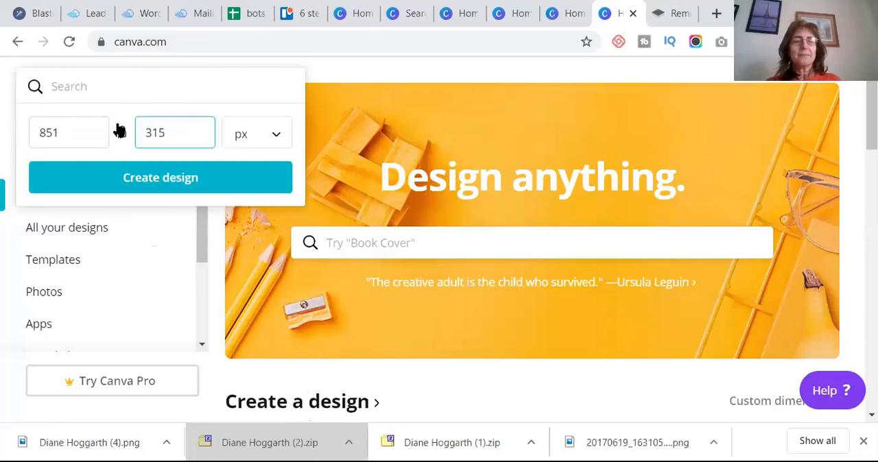
left_click(137, 179)
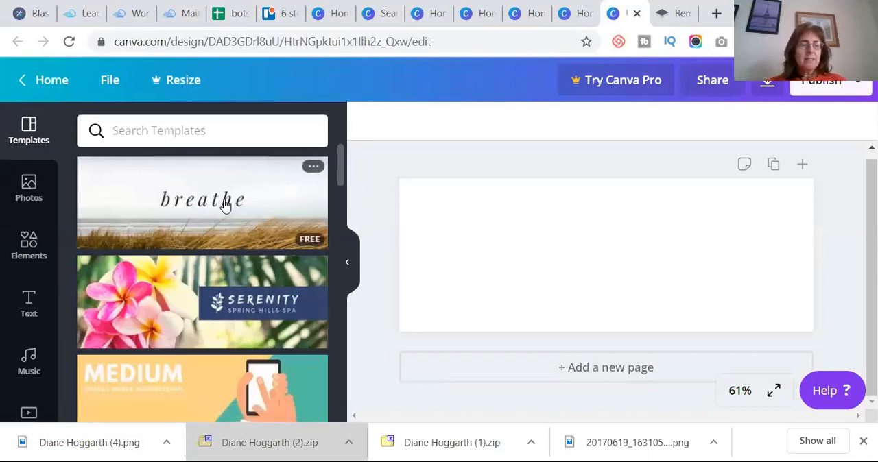
- Add the recently used photo of palm trees at sunset to the blank page
left_click(29, 187)
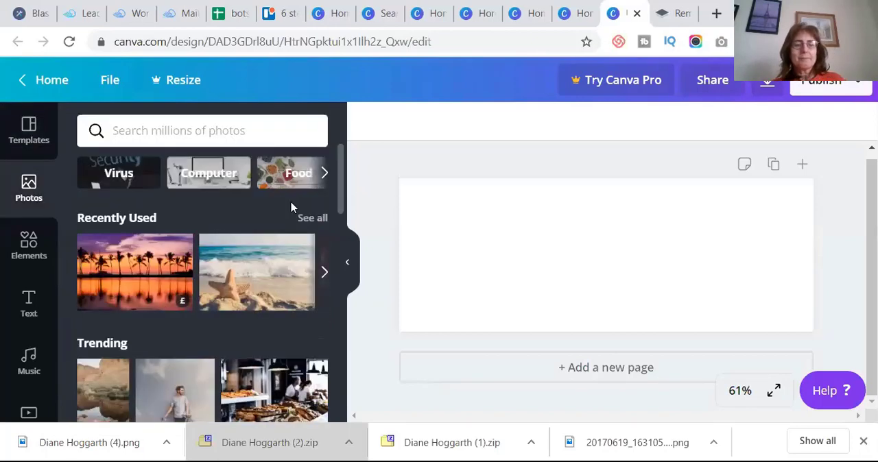
left_click(133, 275)
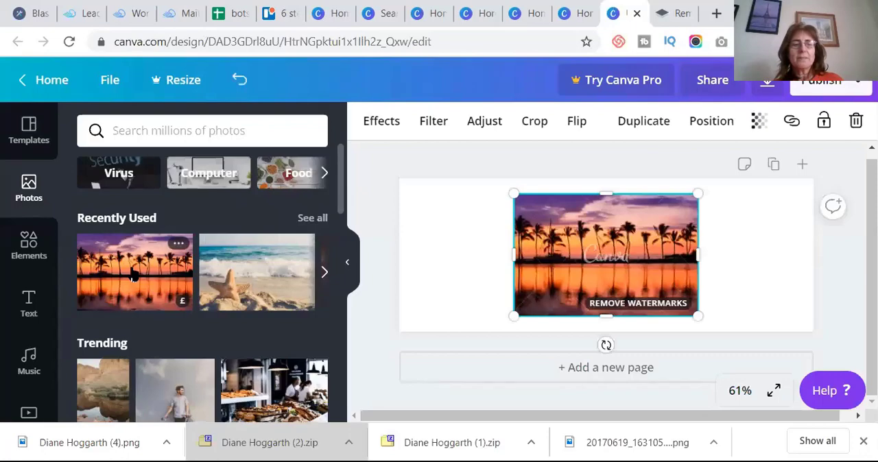
- Search the photos for "beach" and add the picture of bright blue sea washing onto white sand
left_click(249, 141)
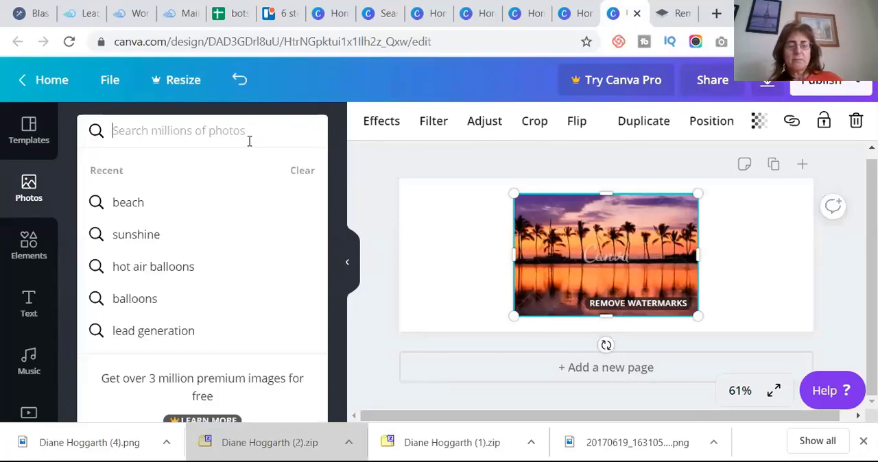
type("beach")
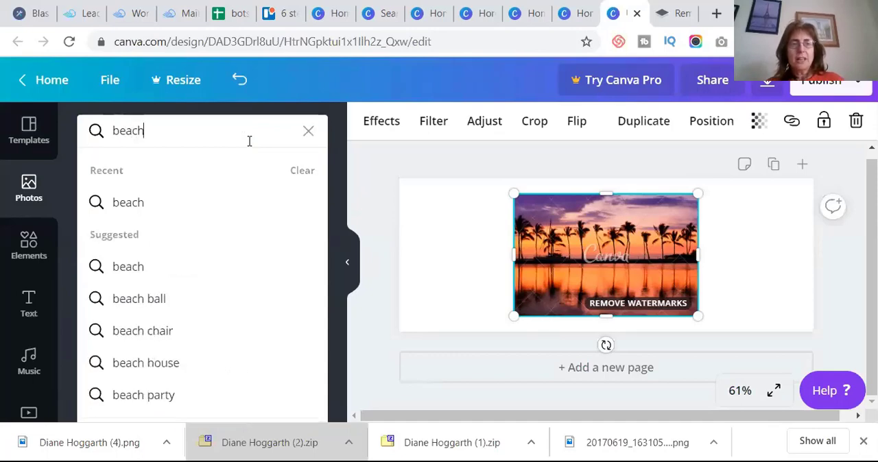
key("Return")
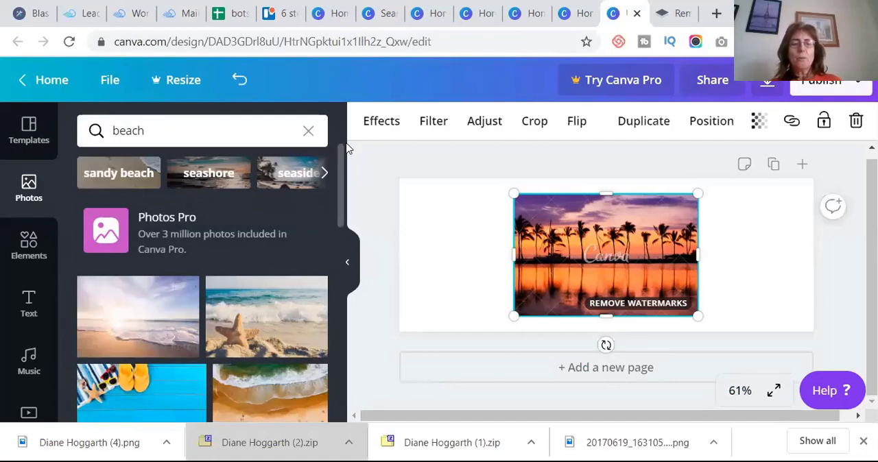
scroll(339, 228, "down", 1)
scroll(338, 228, "down", 3)
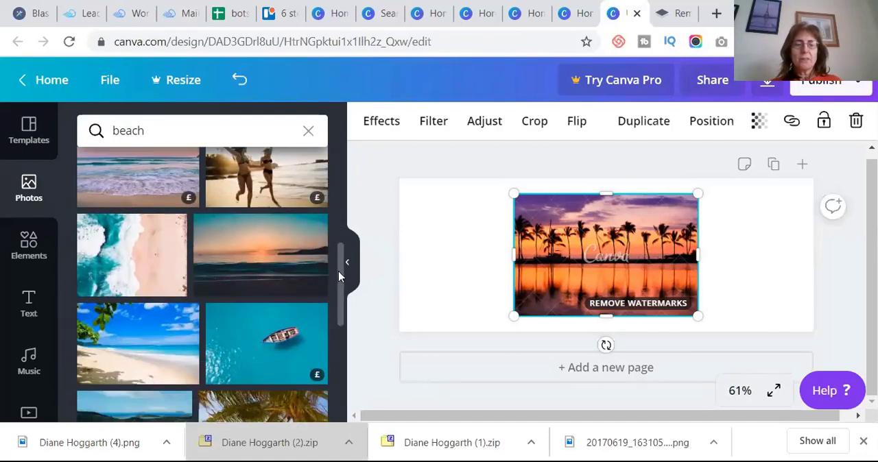
scroll(337, 349, "down", 3)
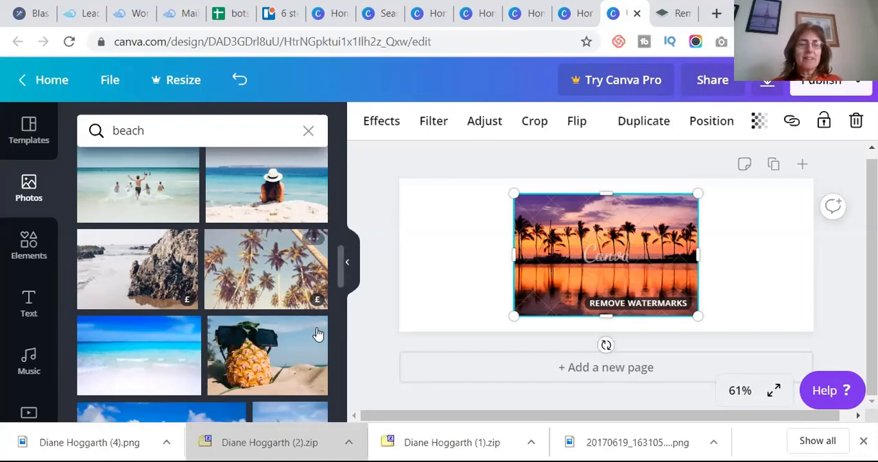
left_click(135, 352)
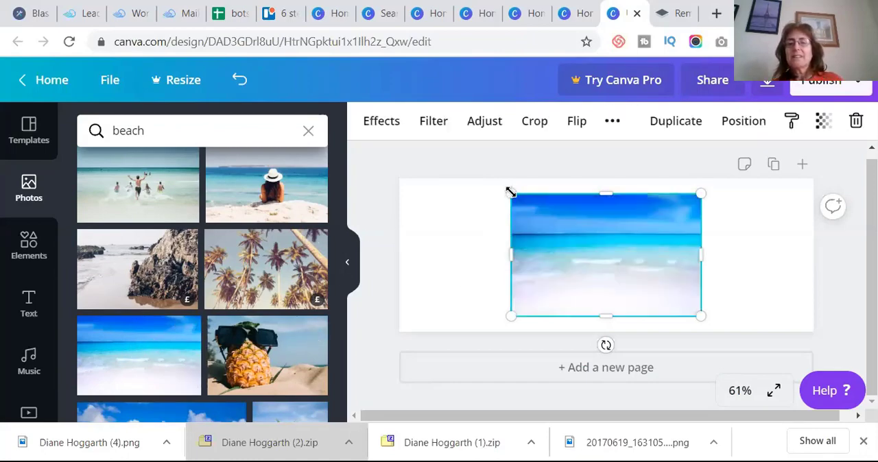
- Enlarge and reposition the beach photo so that it covers the whole page as a background
left_click_drag(503, 193, 432, 198)
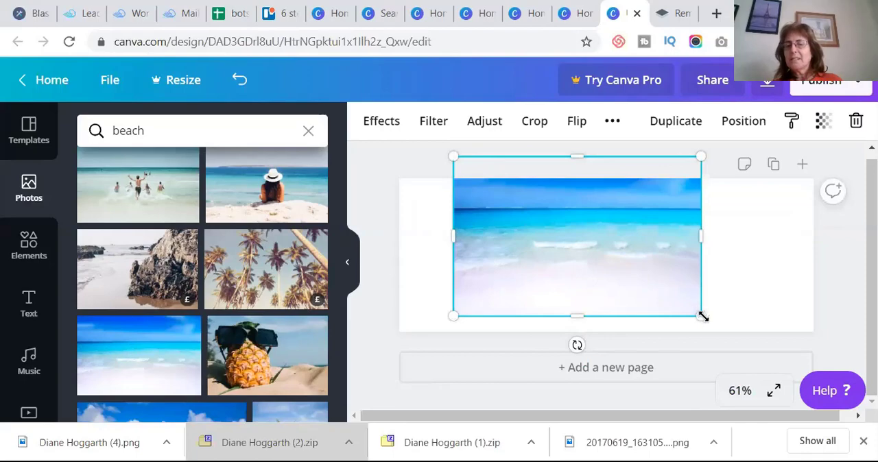
left_click_drag(702, 317, 706, 321)
mouse_move(647, 268)
left_mouse_down()
mouse_move(645, 281)
mouse_move(645, 273)
left_mouse_up()
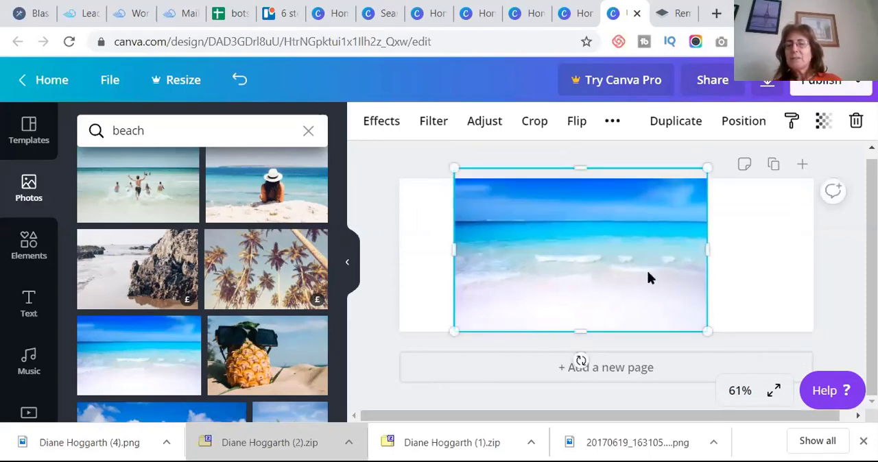
left_click_drag(727, 248, 813, 248)
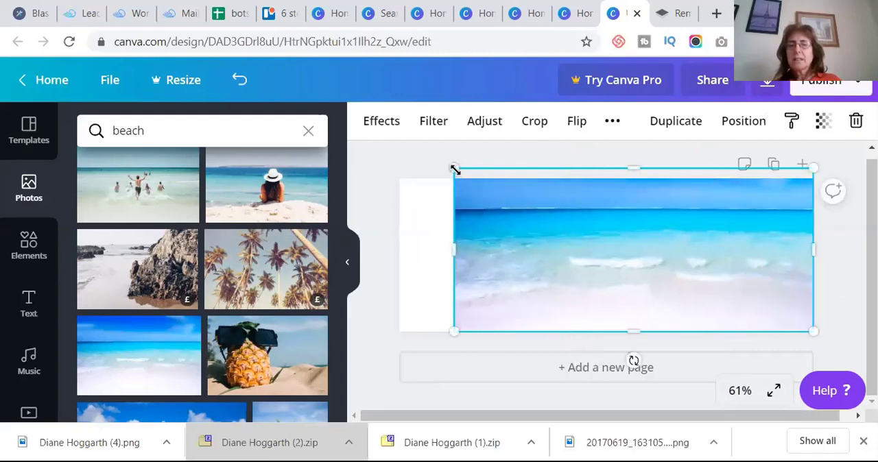
left_click_drag(453, 169, 467, 204)
left_click_drag(476, 251, 397, 263)
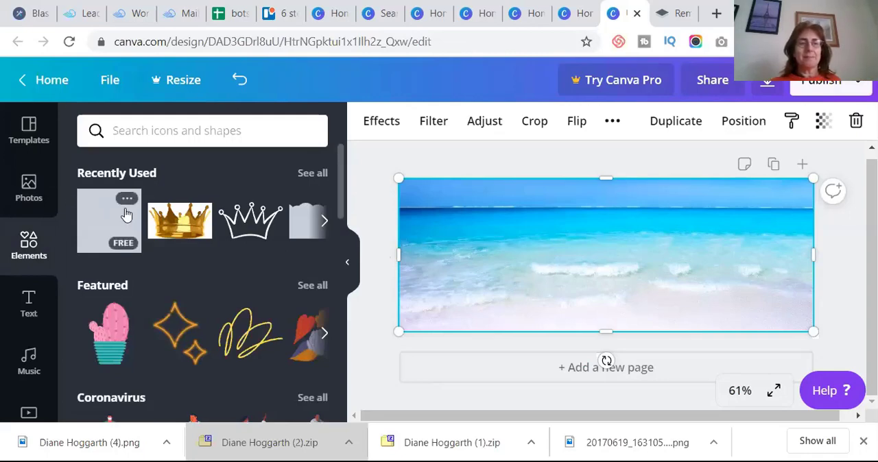
- Add the recently used grey square to the page and delete the palm sunset photo behind it
left_click(126, 215)
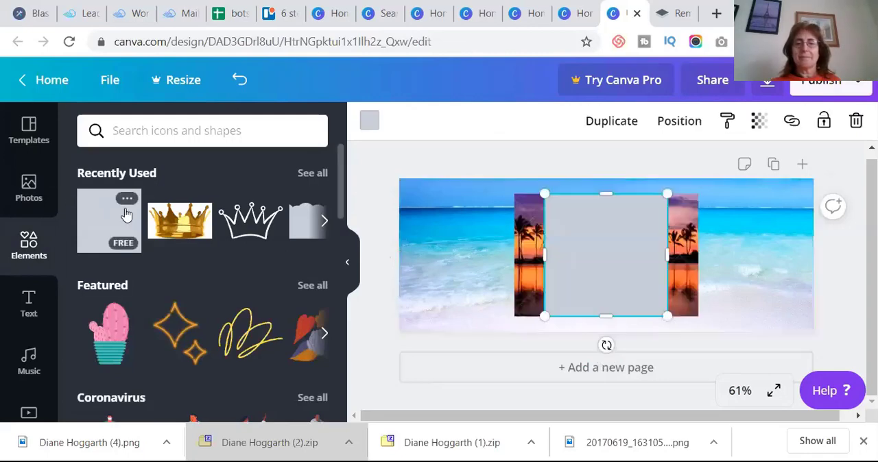
left_click(690, 232)
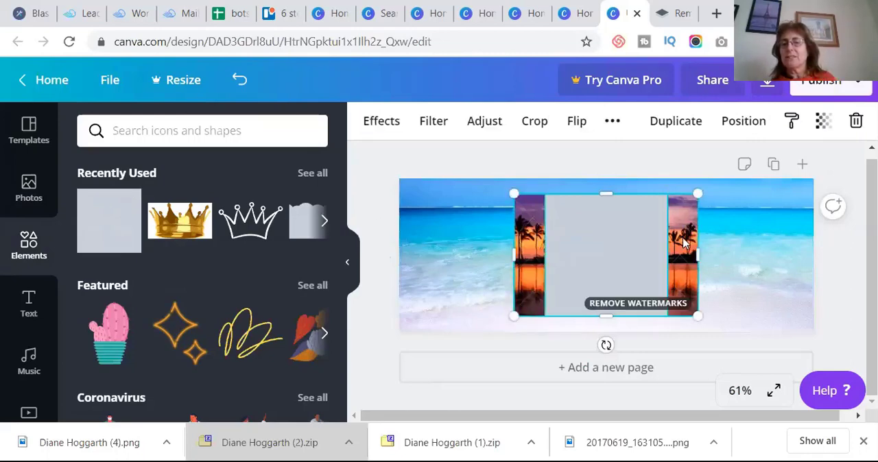
left_click_drag(667, 166, 554, 237)
left_click_drag(510, 240, 415, 165)
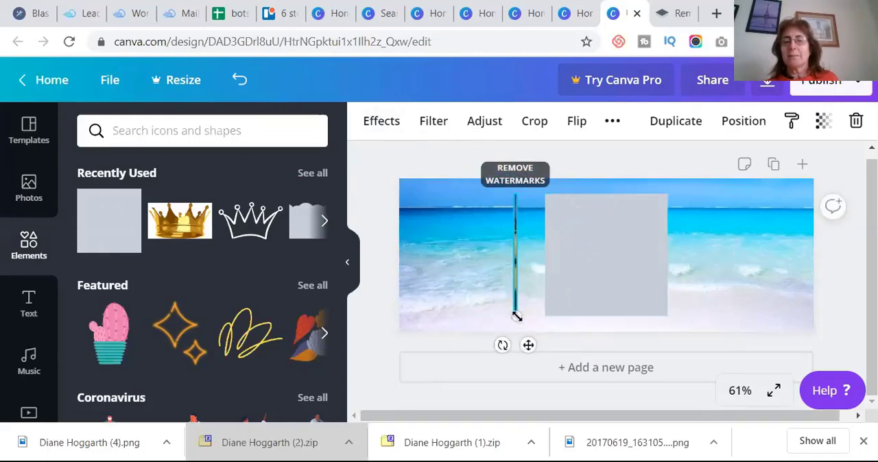
left_click_drag(515, 263, 451, 239)
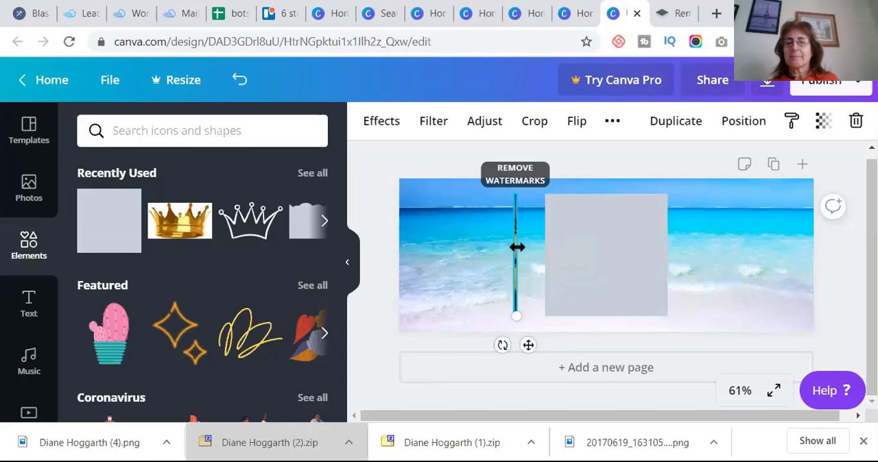
left_click_drag(519, 249, 565, 249)
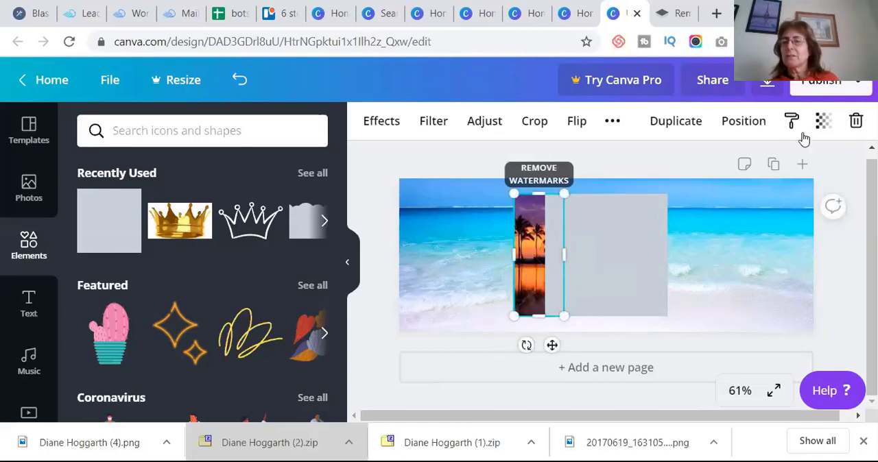
left_click(856, 121)
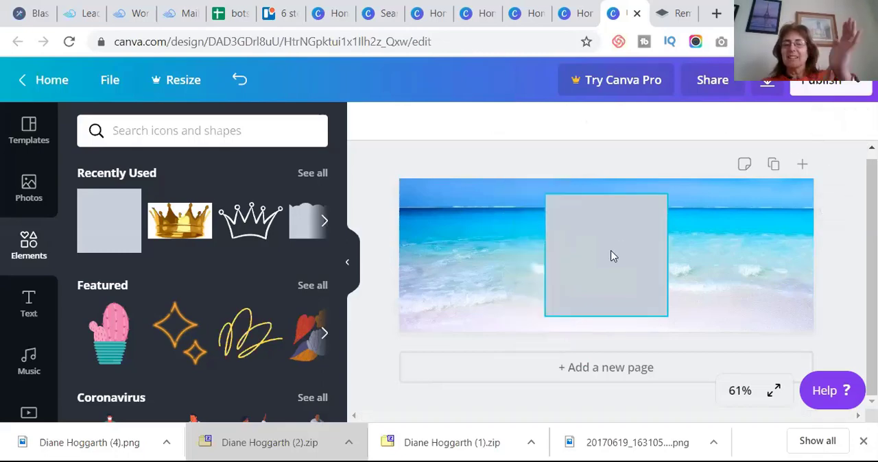
- Reshape the grey square into a shallow band across the full page width and place it over the horizon
left_click_drag(618, 259, 580, 244)
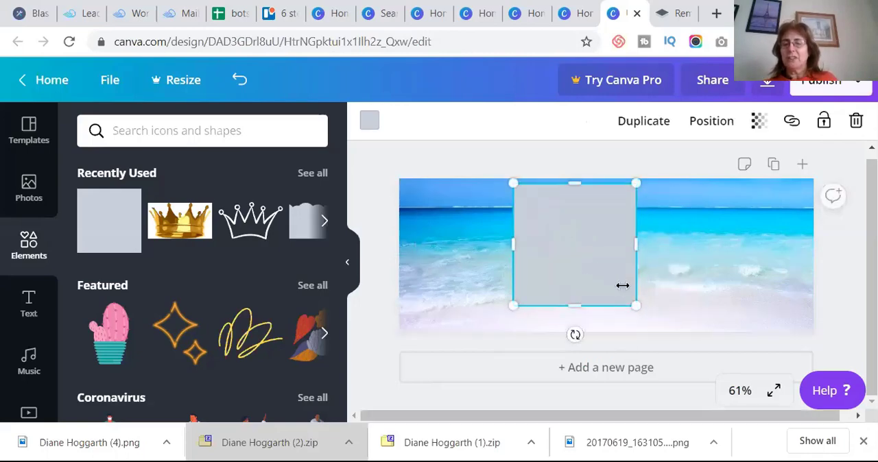
left_click_drag(572, 182, 580, 261)
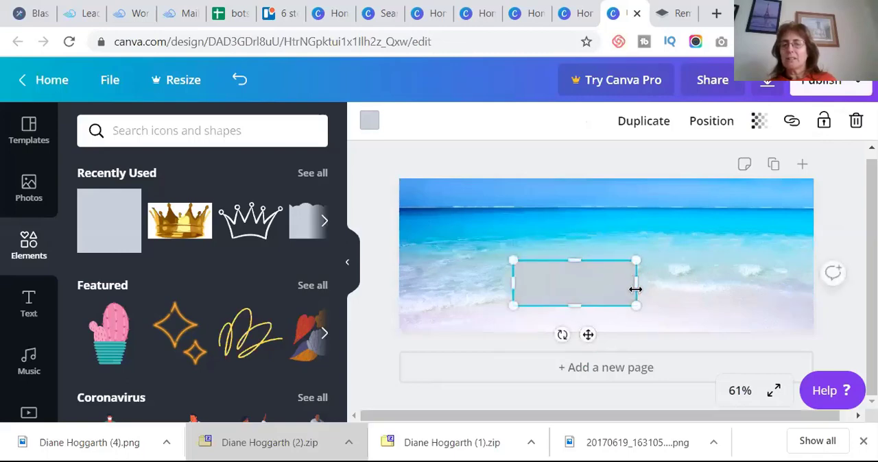
left_click_drag(649, 277, 816, 251)
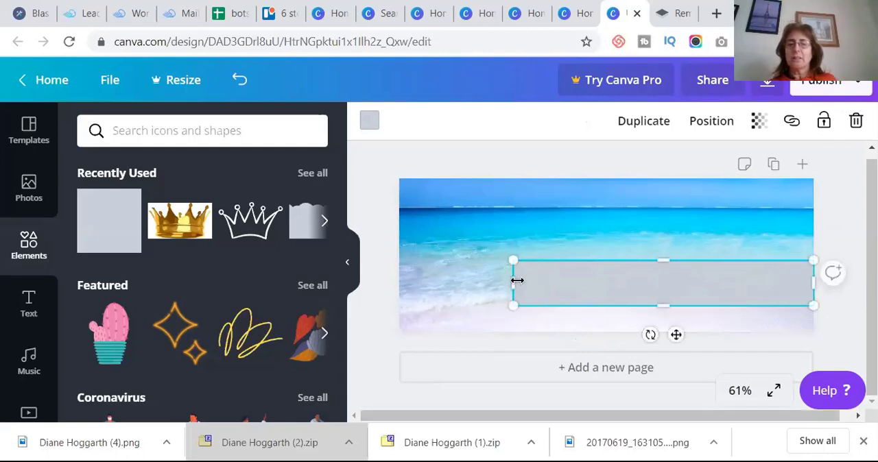
left_click_drag(517, 280, 400, 276)
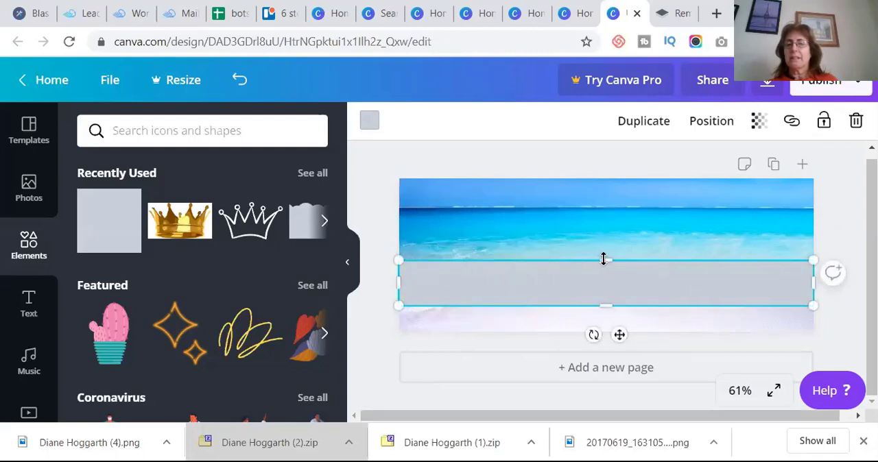
left_click_drag(613, 290, 614, 229)
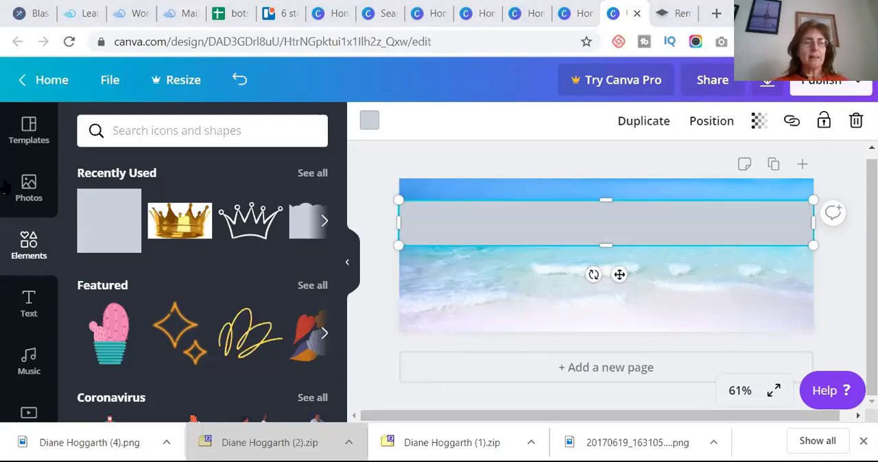
- Add a heading to the page and replace its placeholder text with the person's full name
left_click(28, 302)
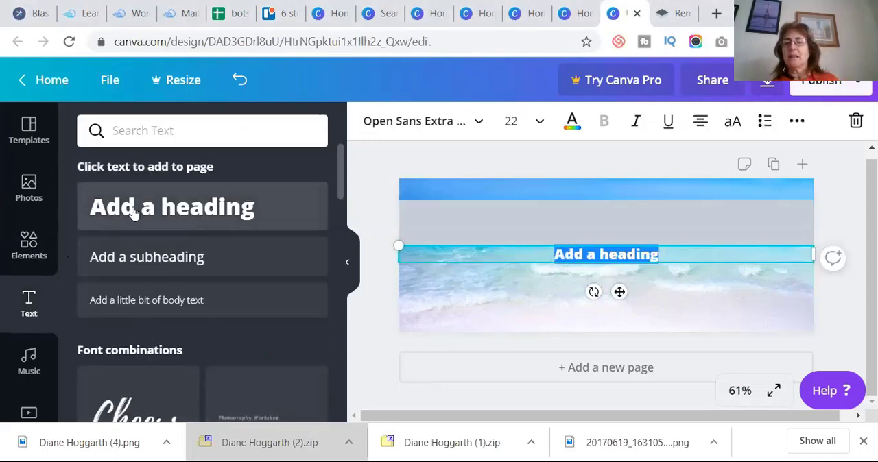
triple_click(602, 255)
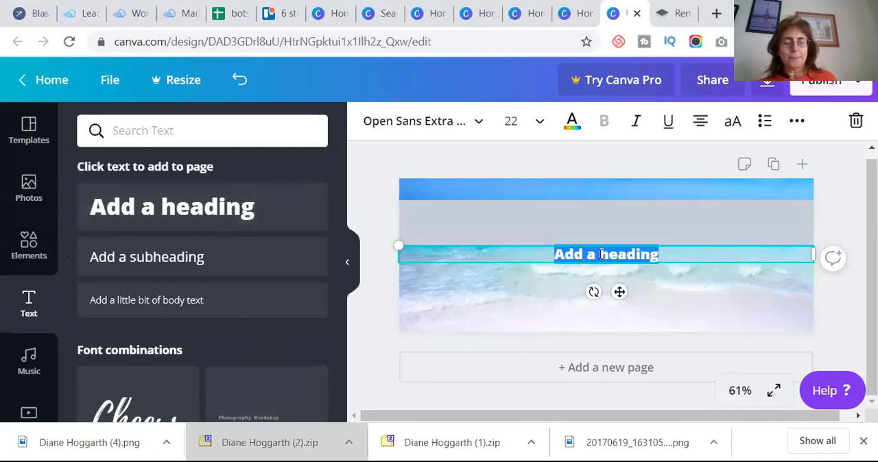
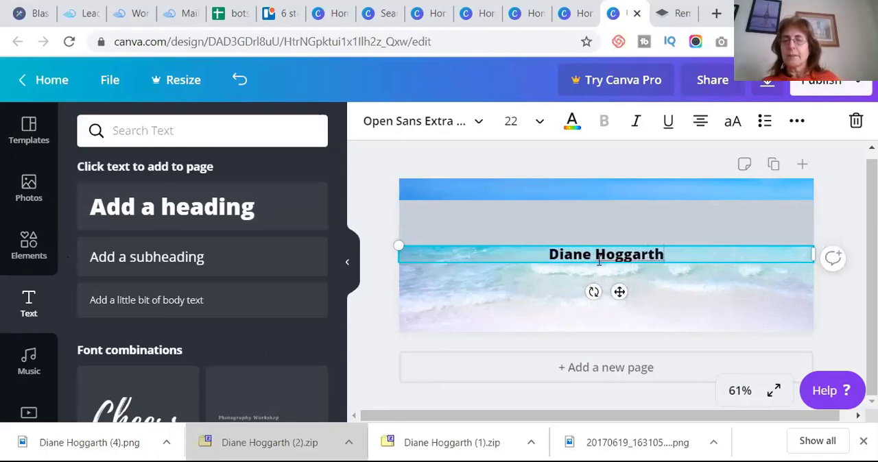
left_click(599, 277)
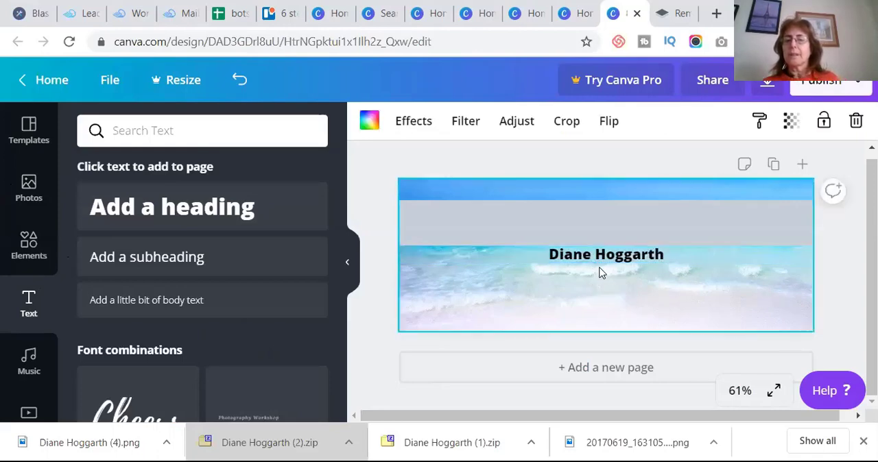
- Move the name heading up onto the upper part of the grey band
left_click(598, 255)
left_click_drag(599, 255, 595, 207)
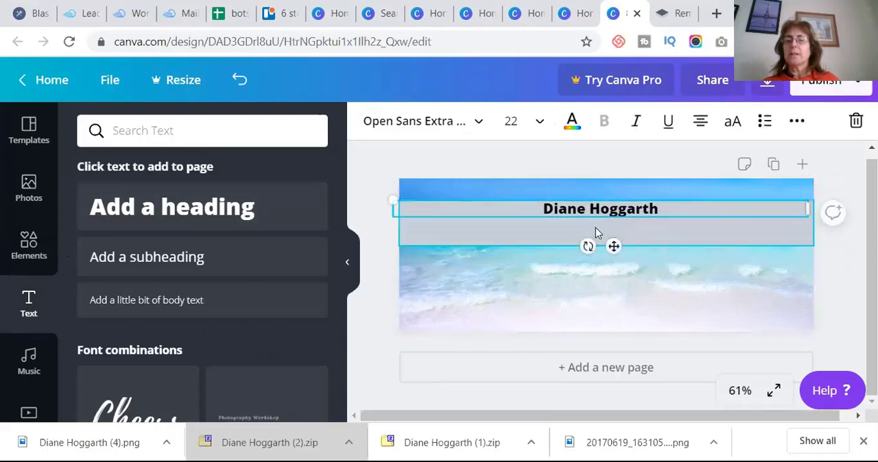
left_click(557, 239)
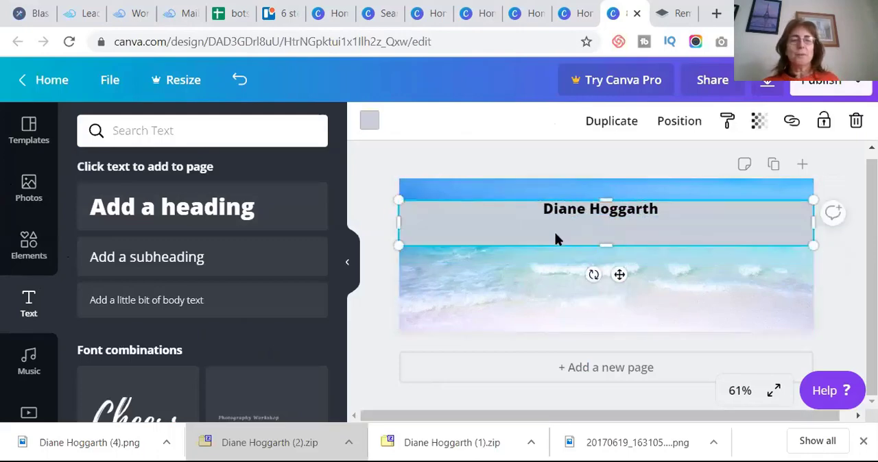
- Add a subheading to the page with the text "I help entrepreneurs generate leads on Facebook"
left_click(144, 258)
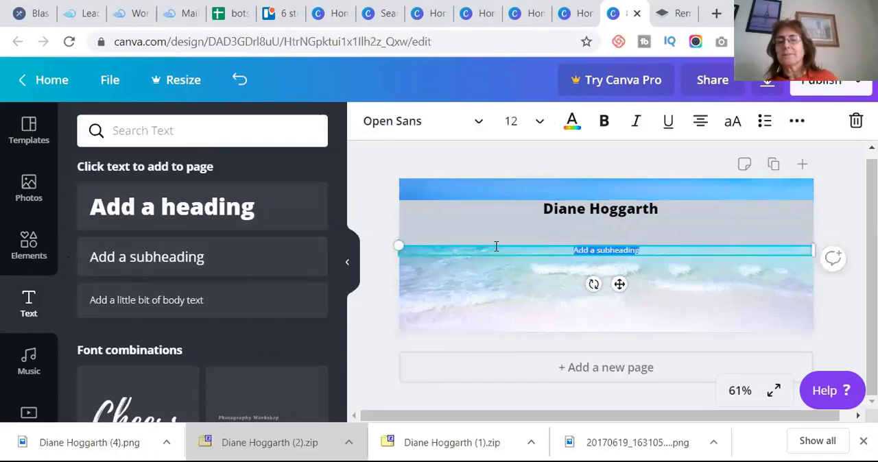
left_click(617, 252)
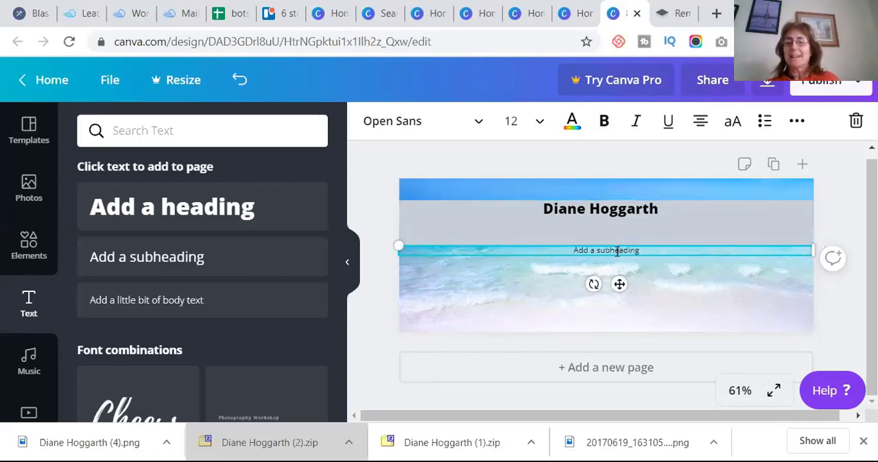
triple_click(617, 252)
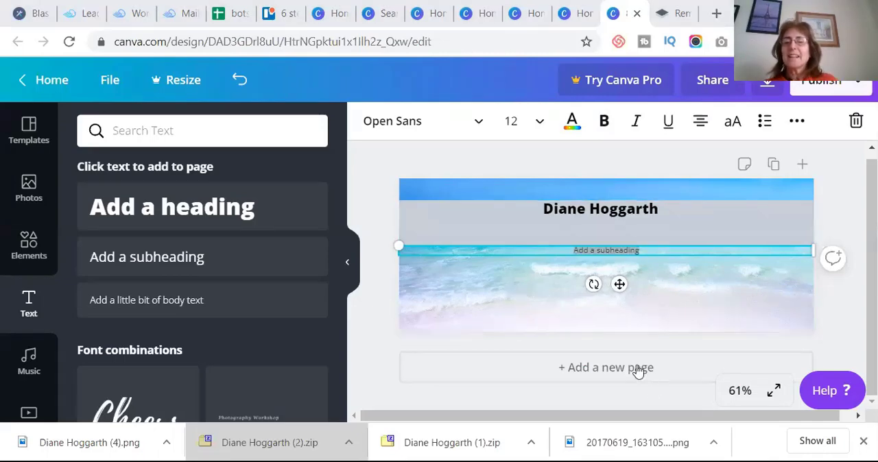
left_click(597, 250)
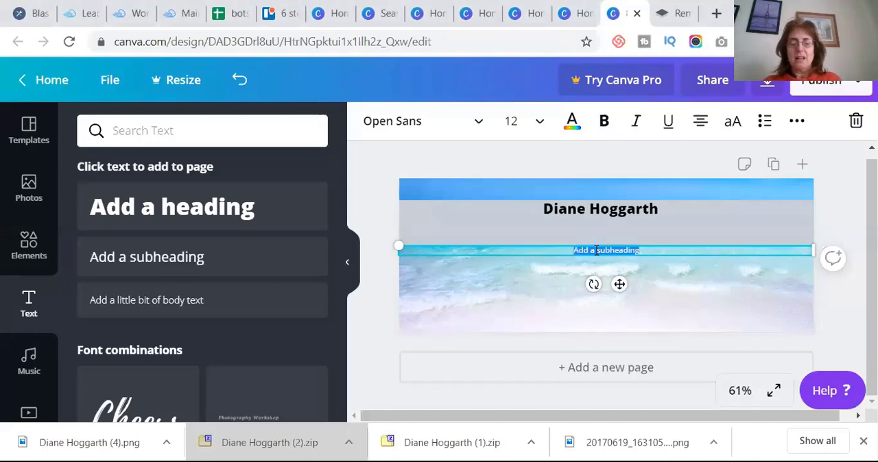
type("Th")
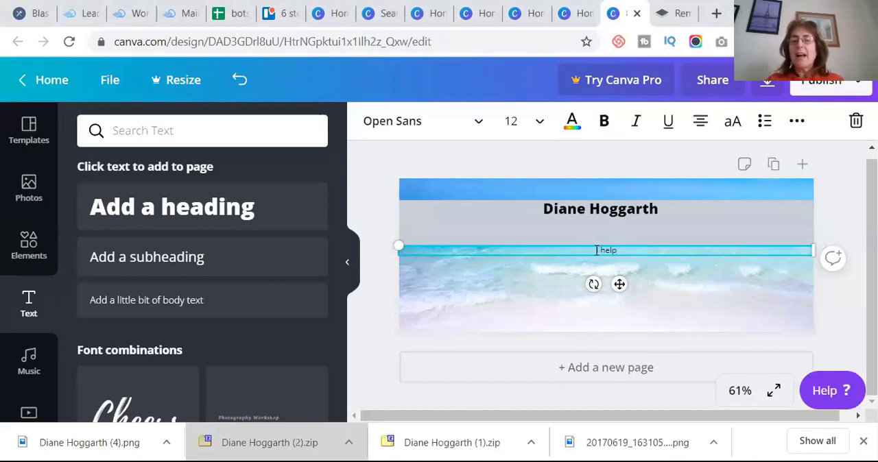
type("elp entrepr")
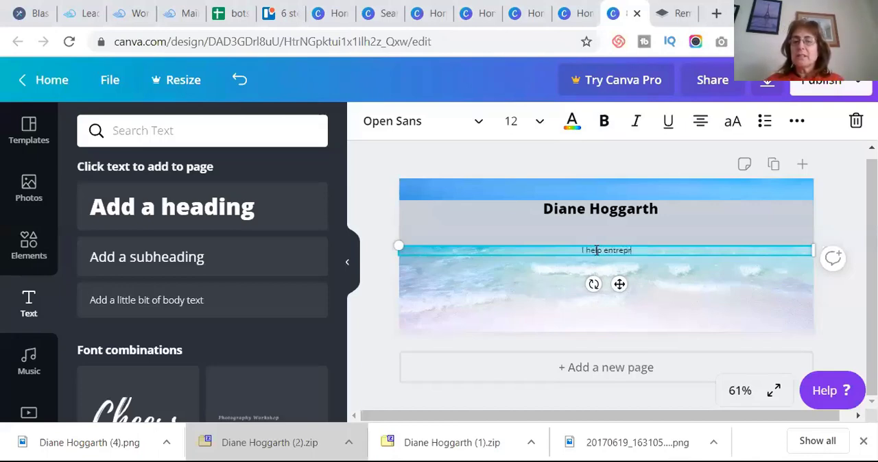
type("enuer")
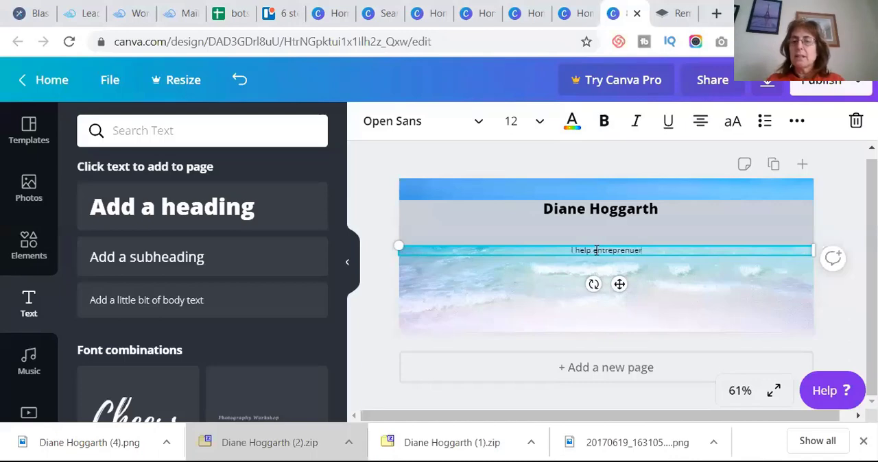
key("BackSpace")
key("BackSpace")
key("BackSpace")
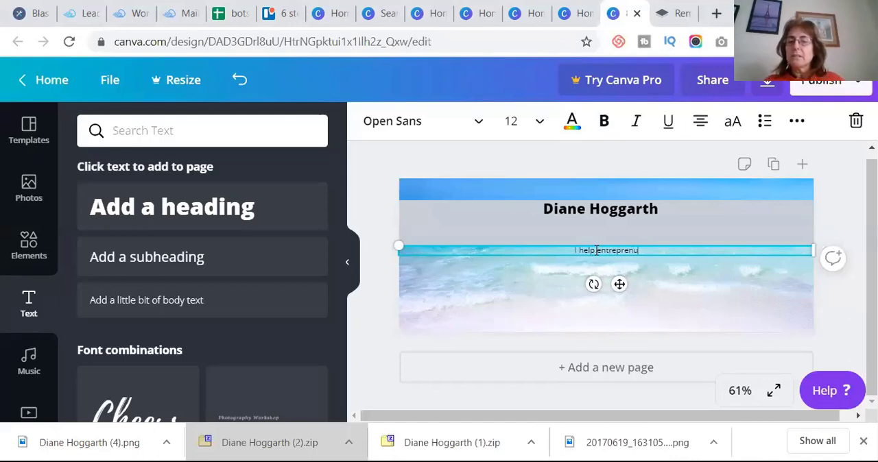
type("uers")
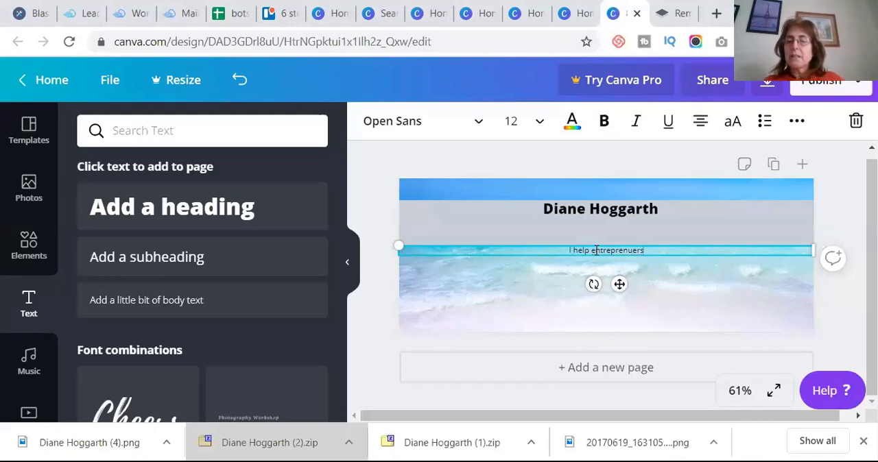
key("BackSpace")
key("BackSpace")
key("BackSpace")
key("BackSpace")
type("eurs")
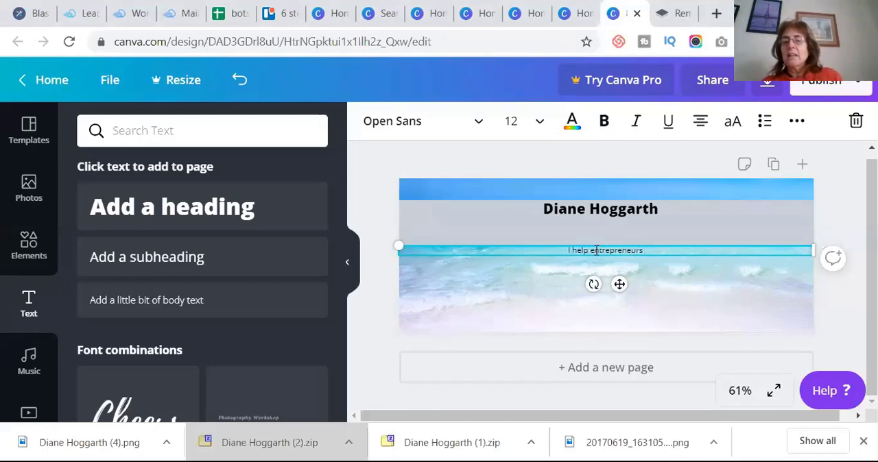
type(" gen")
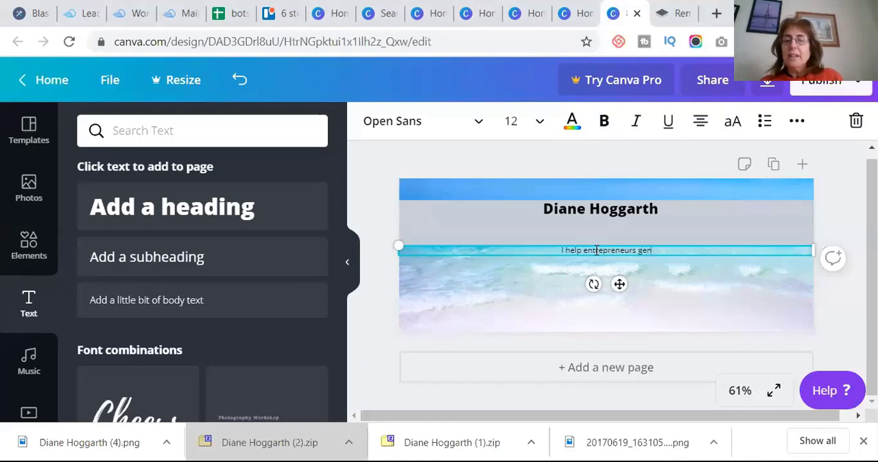
type("erate")
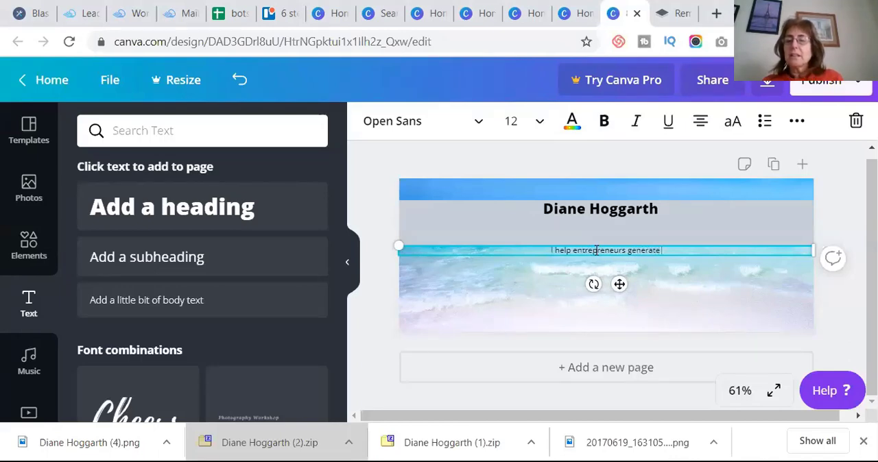
type(" leads on")
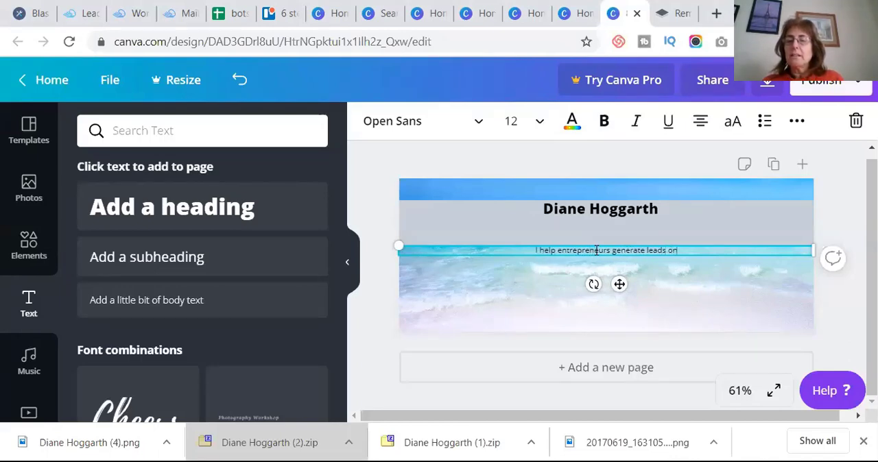
type(" Facebook")
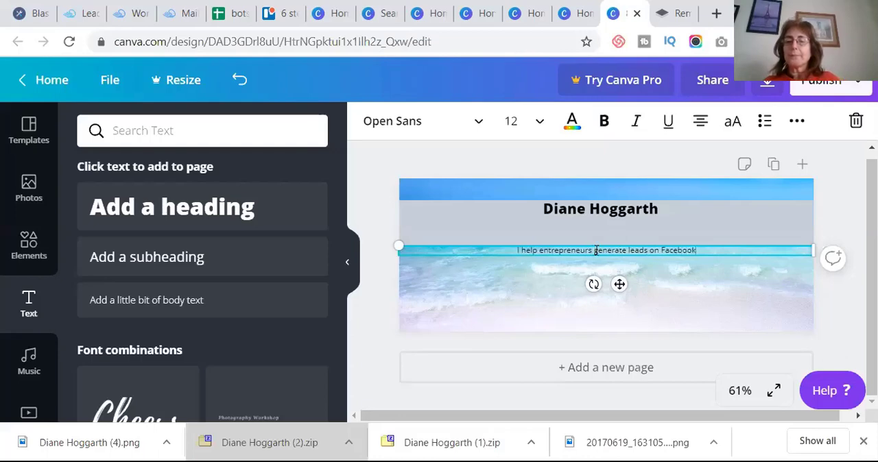
- Move the subheading onto the grey band under the name and scale it down to a font size of 8.2
left_click(532, 274)
left_click_drag(561, 253, 572, 227)
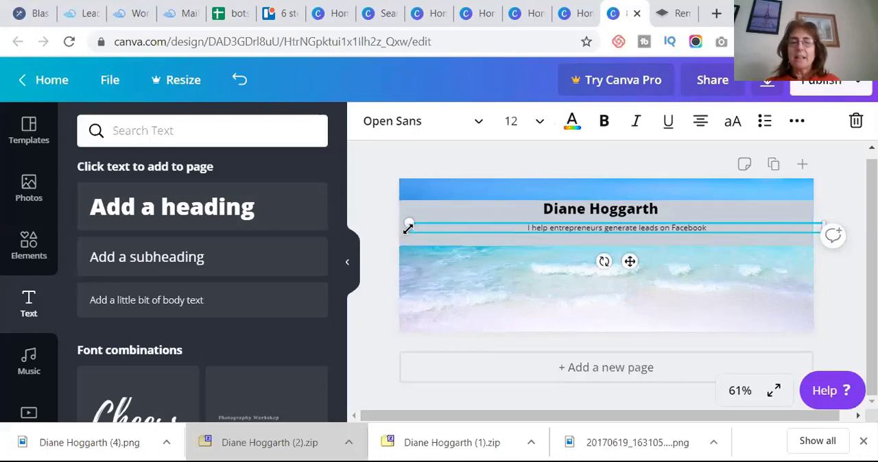
left_click_drag(410, 229, 544, 220)
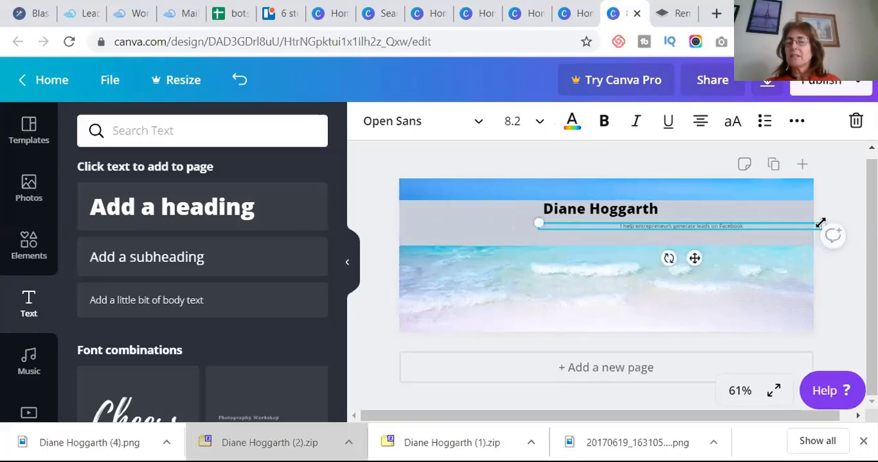
left_click_drag(817, 225, 775, 220)
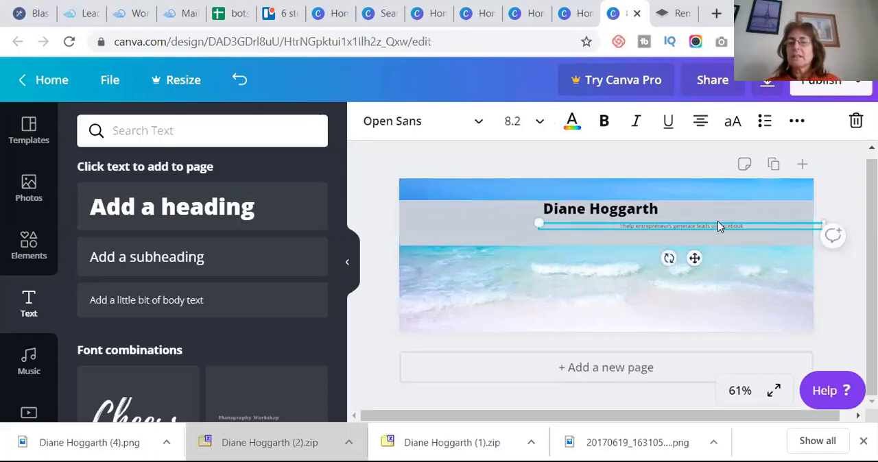
left_click(448, 235)
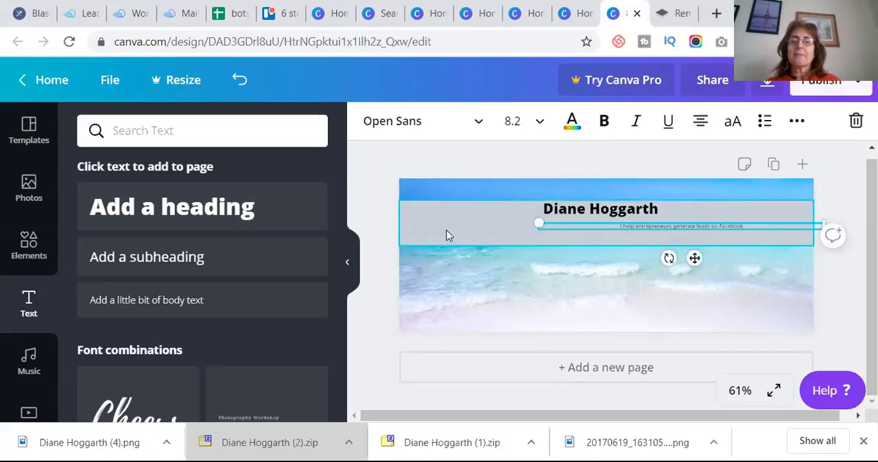
- Set the font size of the subheading text to 14
left_click(621, 229)
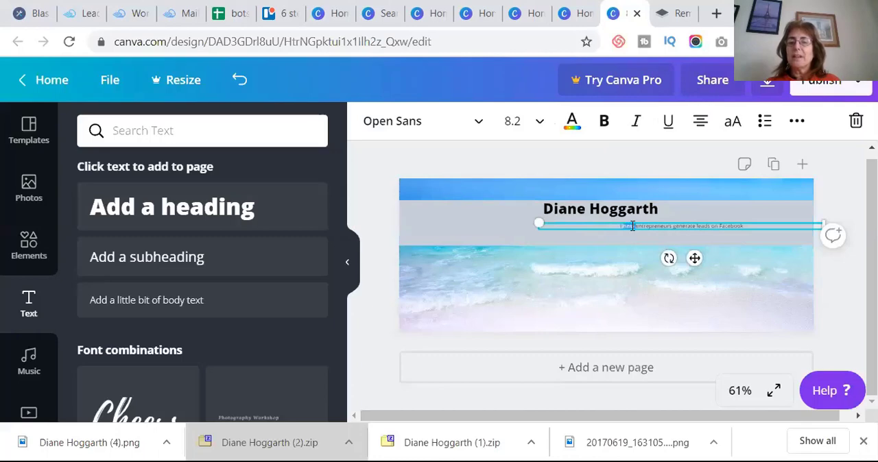
left_click(631, 226)
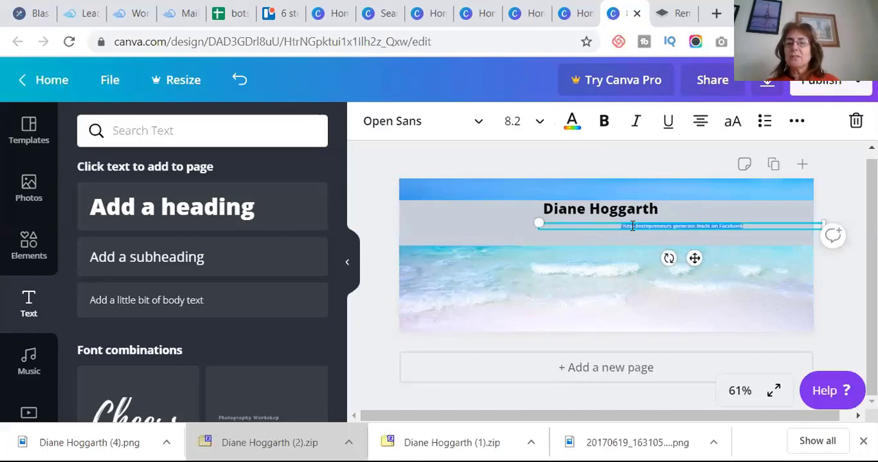
left_click(540, 122)
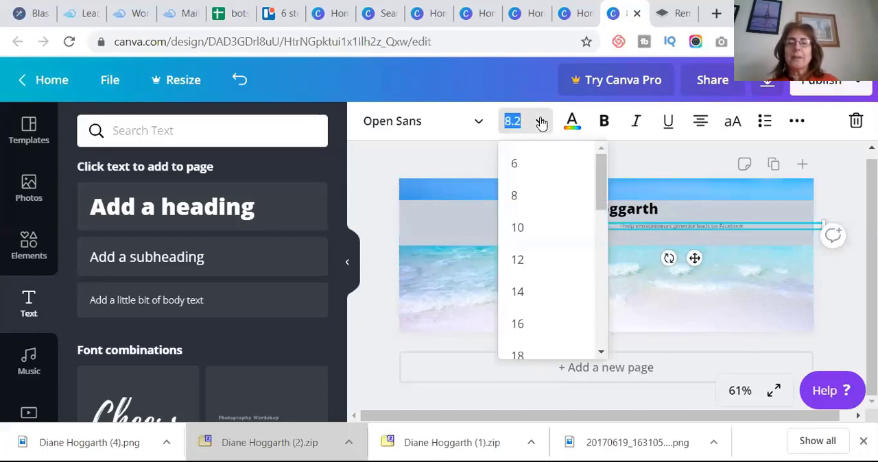
left_click(519, 292)
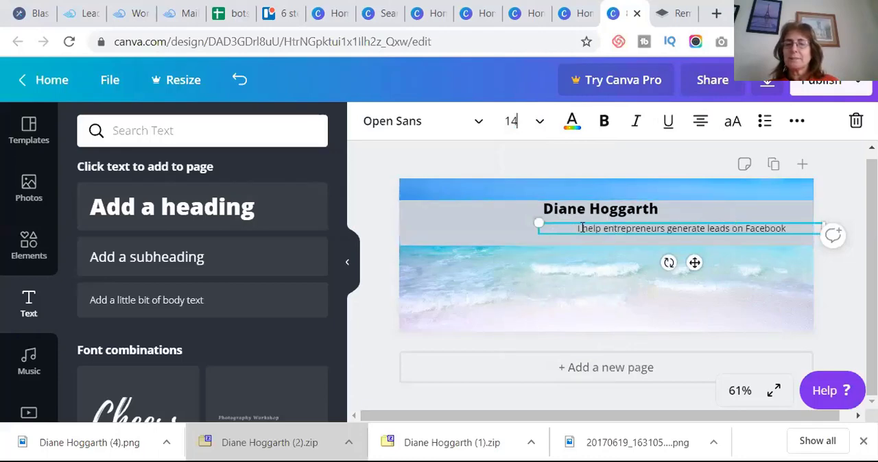
- Scale the subheading down to a font size of 11 and shift it left so it sits beneath the name
left_click_drag(551, 228, 602, 229)
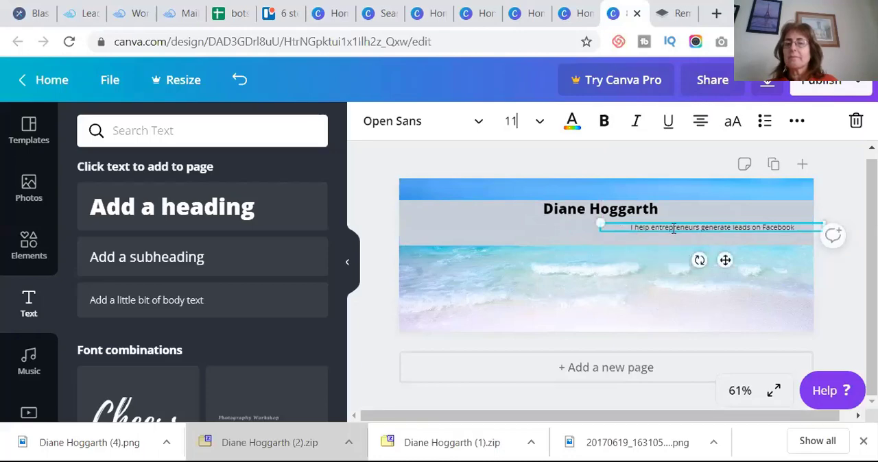
left_click(628, 275)
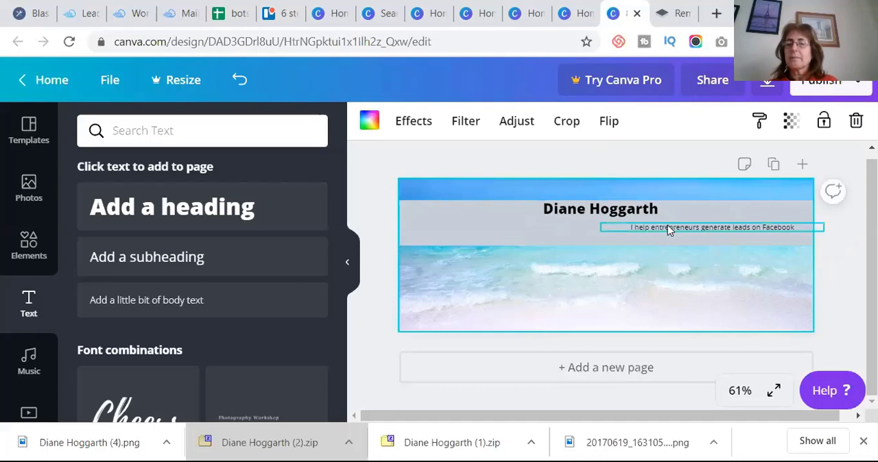
left_click_drag(669, 230, 496, 225)
- Enlarge the repositioned subheading's text to font size 14
double_click(510, 227)
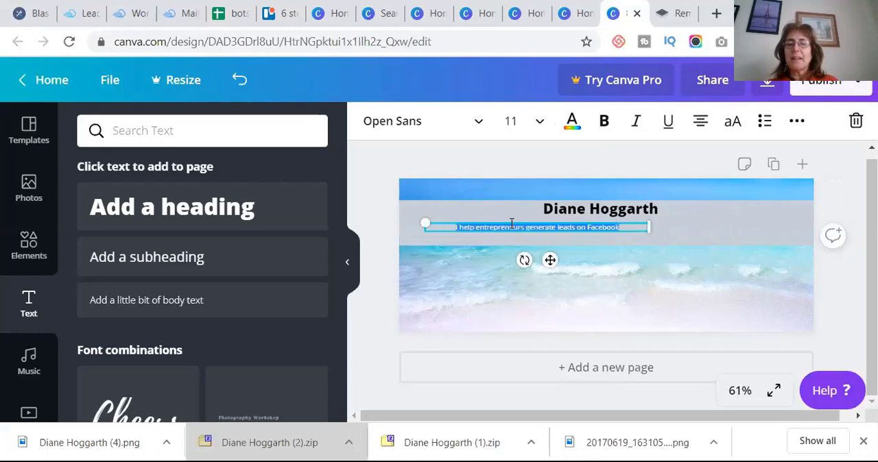
left_click(542, 122)
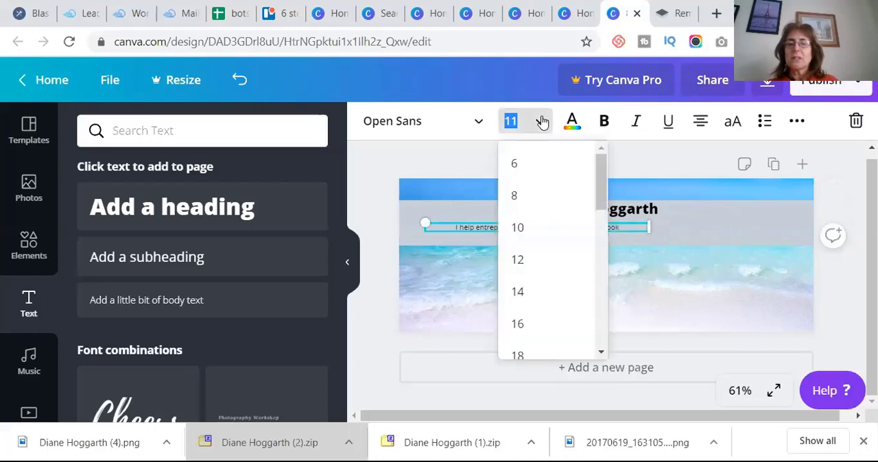
left_click(519, 292)
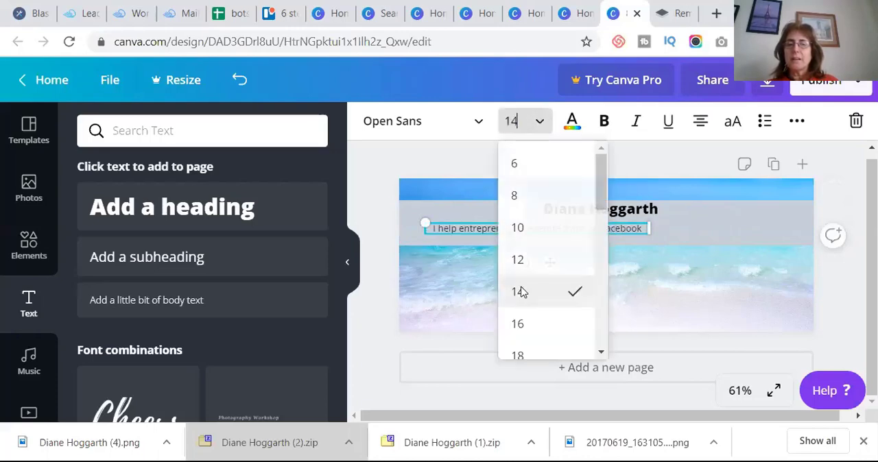
- Add the uploaded cut-out portrait of the smiling woman at the banner's right end and enlarge it up to the band's upper edge
left_click(739, 279)
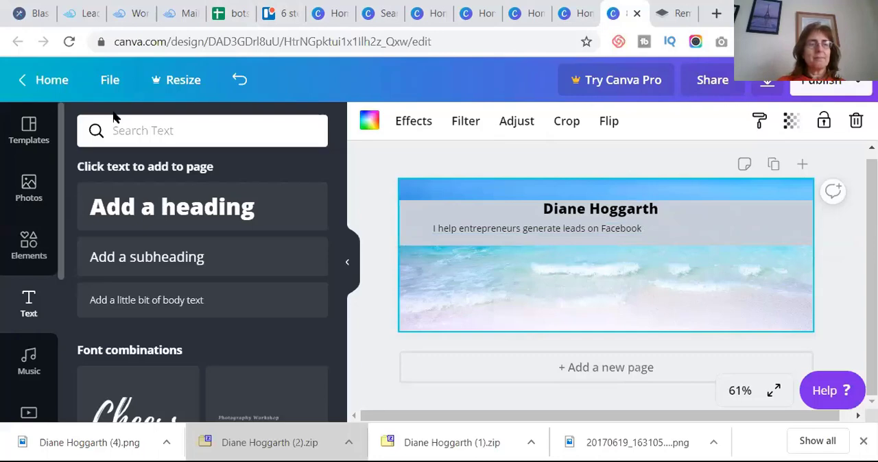
scroll(59, 257, "down", 3)
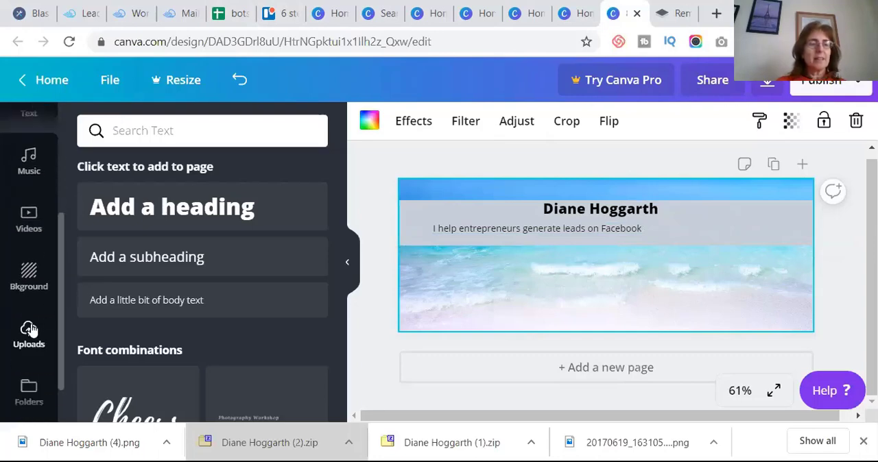
left_click(28, 331)
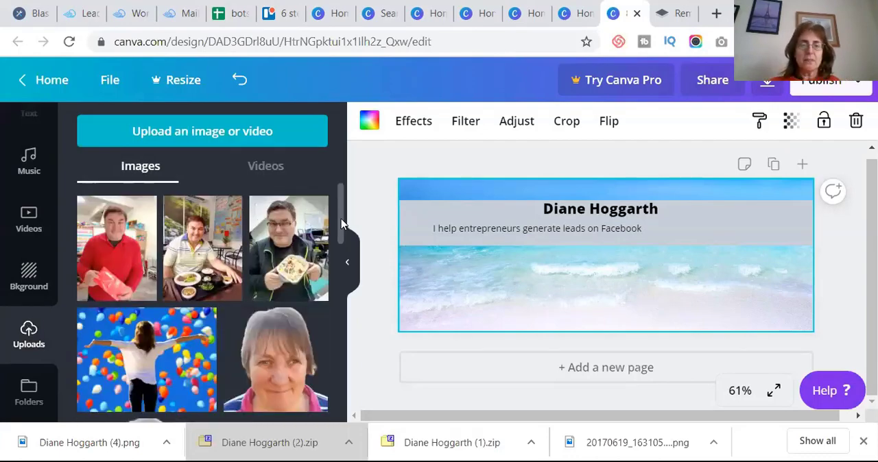
mouse_move(341, 224)
left_mouse_down()
mouse_move(347, 389)
mouse_move(348, 271)
mouse_move(348, 322)
mouse_move(345, 285)
left_mouse_up()
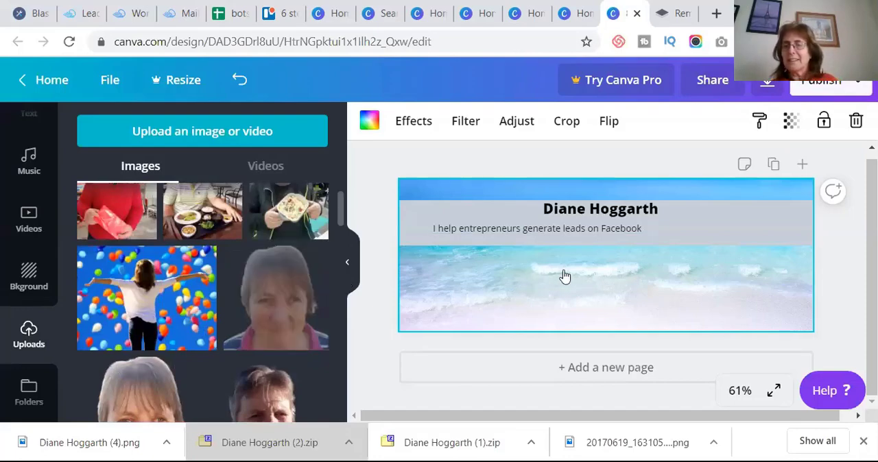
left_click_drag(564, 276, 750, 268)
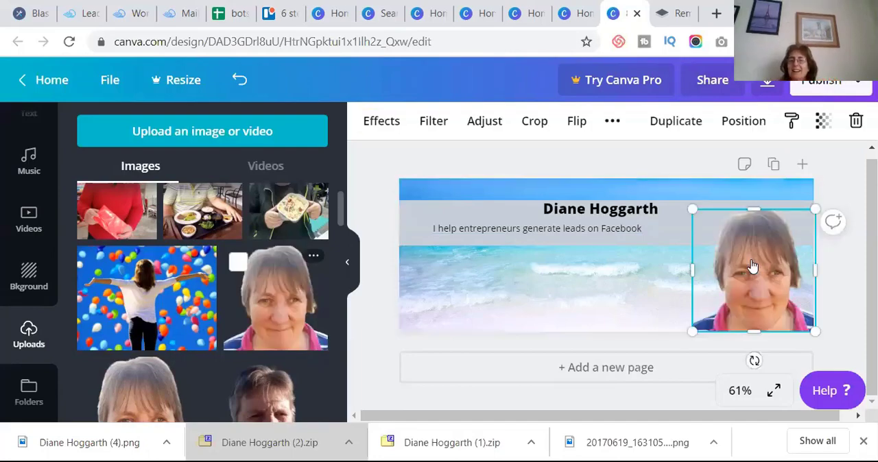
left_click_drag(693, 209, 684, 194)
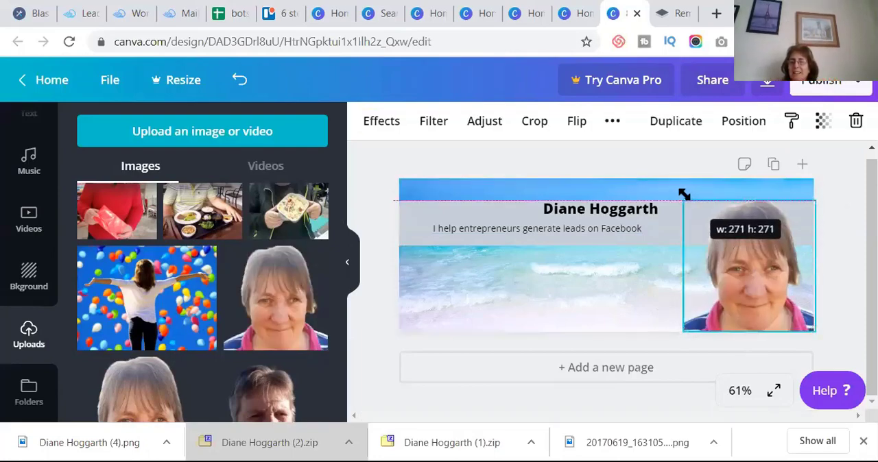
- Replace the heading with the pictured woman's full name and shift it left, away from the portrait
left_click(585, 209)
left_click(587, 208)
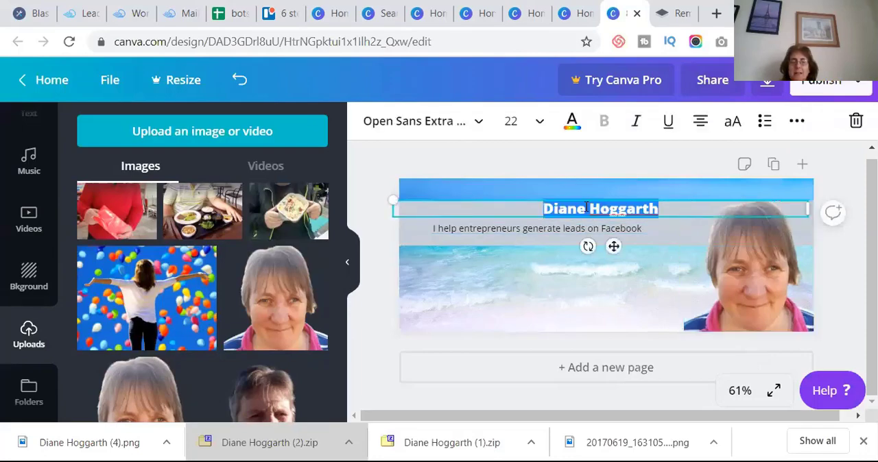
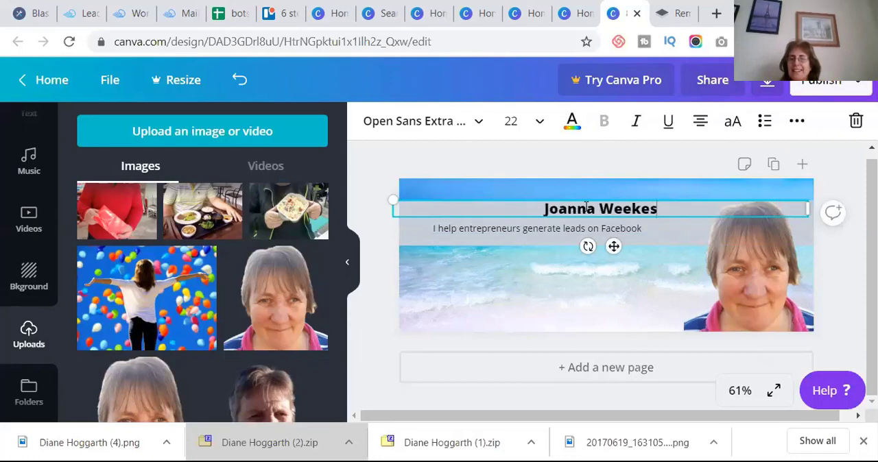
left_click(539, 265)
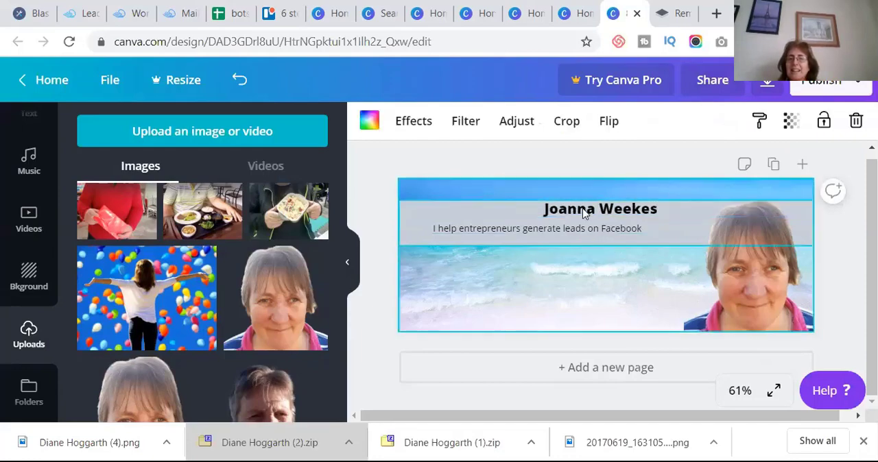
left_click(573, 211)
left_click_drag(573, 211, 538, 206)
- Add a second line reading "using Attraction Marketing" to the tagline and widen its text box towards the portrait
left_click(553, 230)
left_click(552, 229)
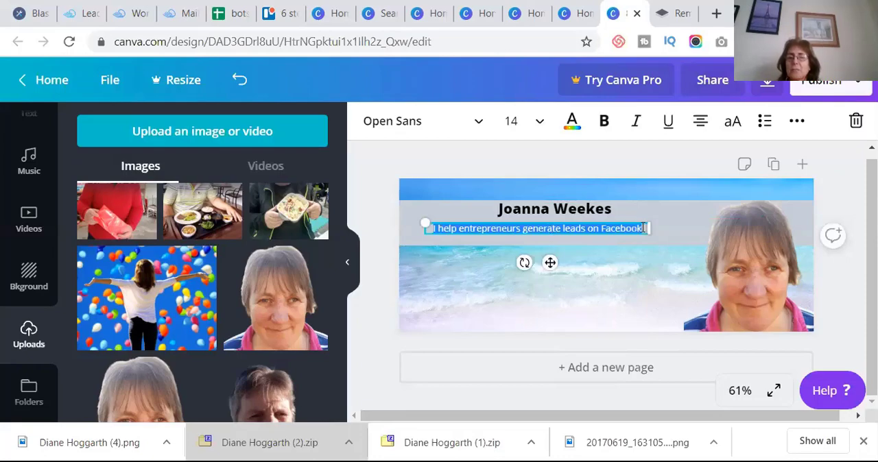
left_click(643, 228)
key("Return")
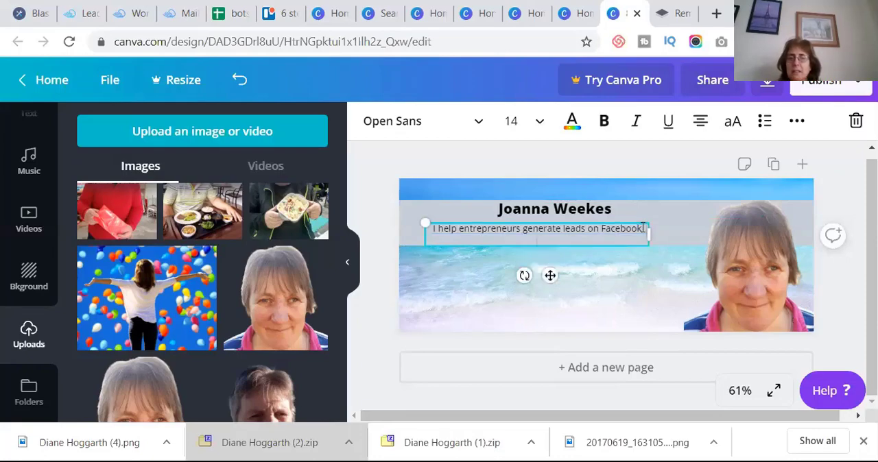
type("unsing")
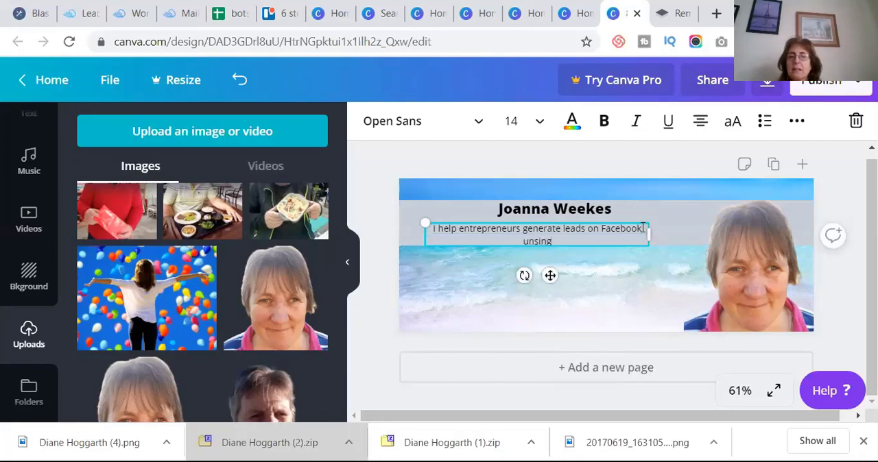
key("BackSpace")
key("BackSpace")
key("BackSpace")
key("BackSpace")
type("ng")
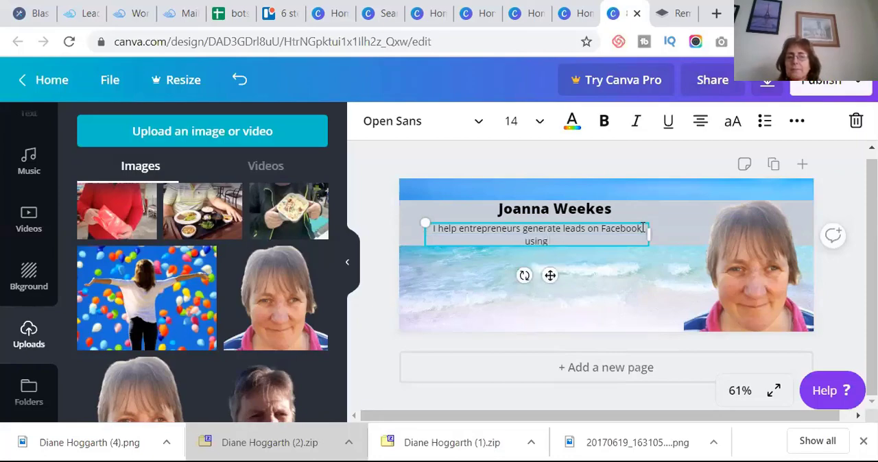
type(" Attract")
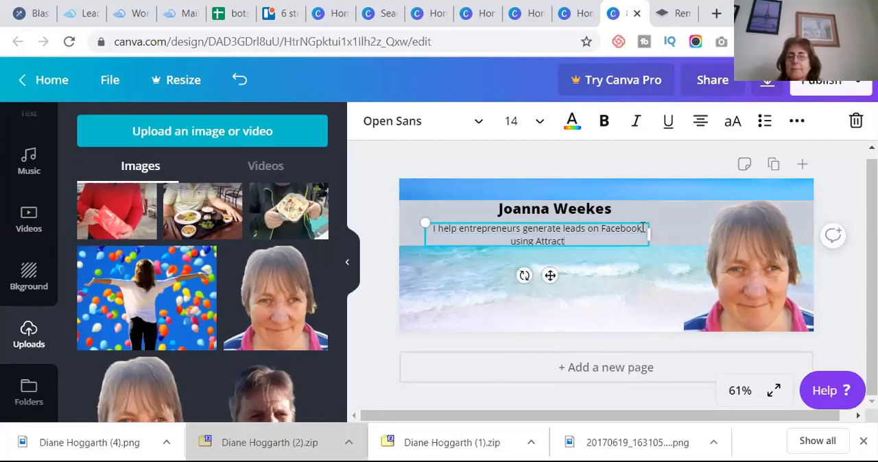
type("ion Marketing")
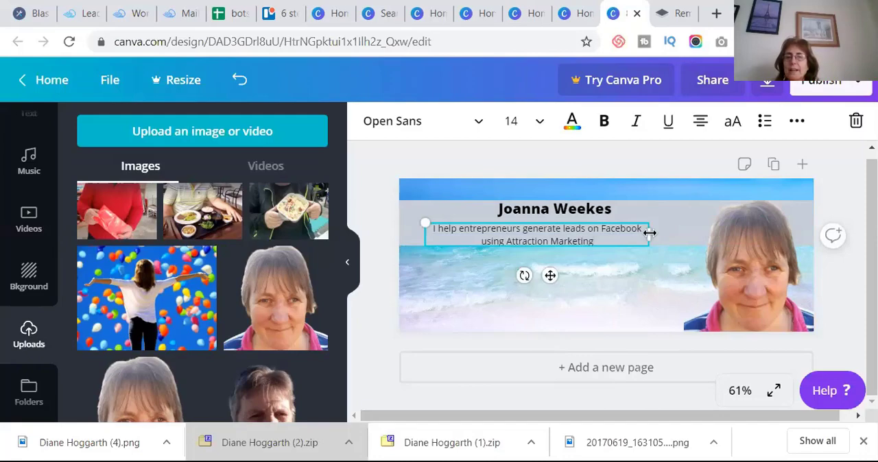
left_click_drag(649, 234, 700, 229)
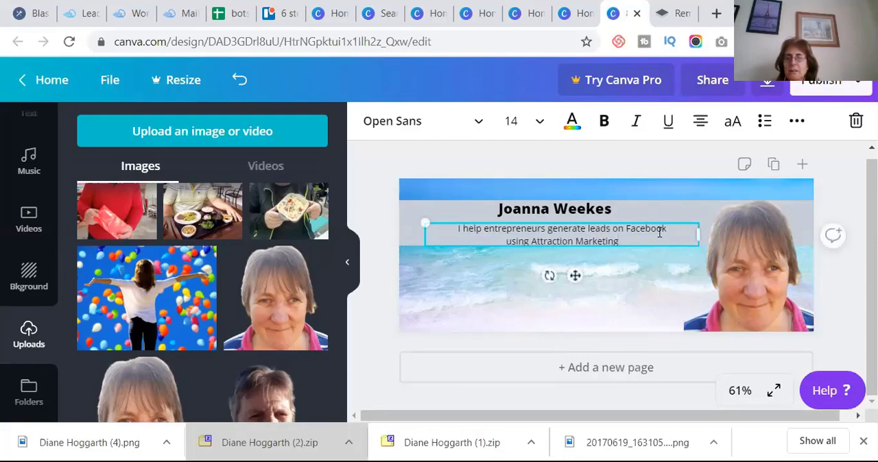
- Italicize both lines of the tagline and nudge the text up so it fits within the grey band
triple_click(537, 231)
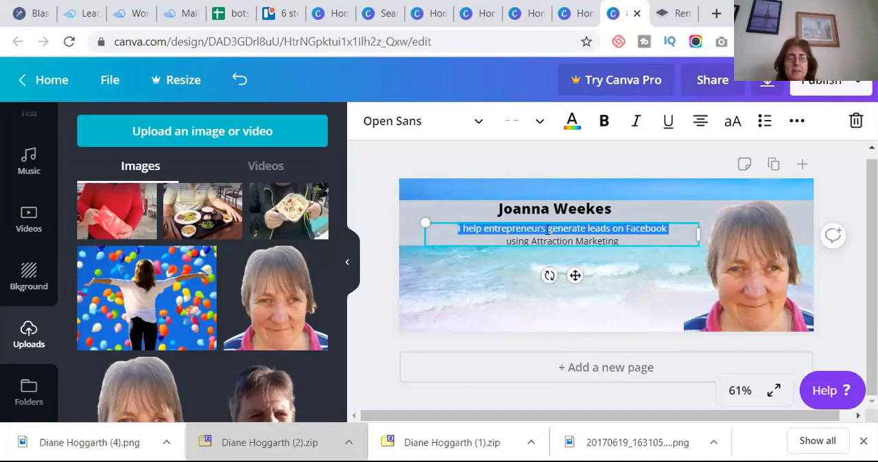
key("ctrl+a")
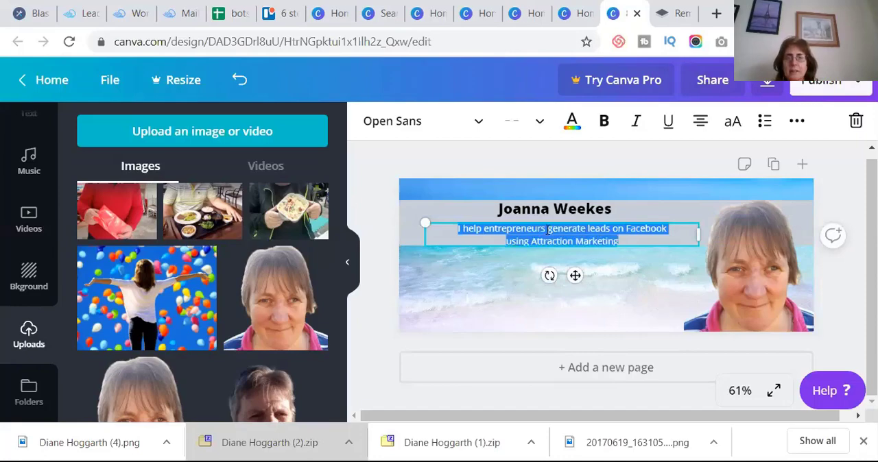
left_click(635, 124)
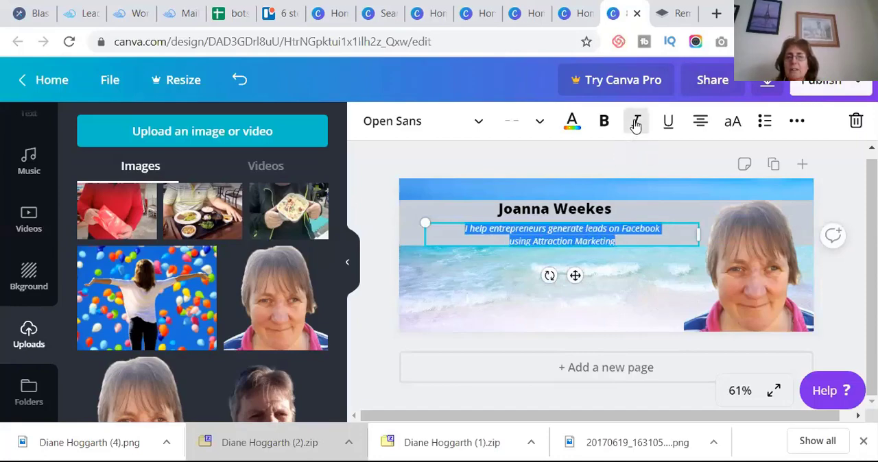
left_click(488, 277)
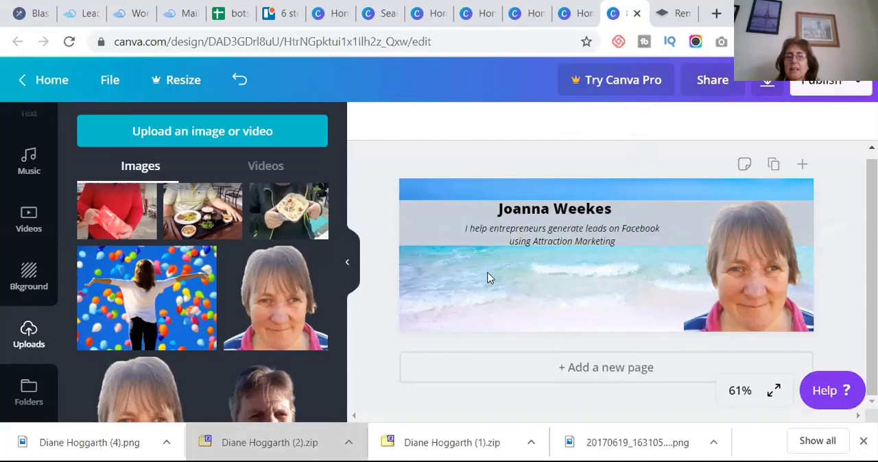
left_click(539, 235)
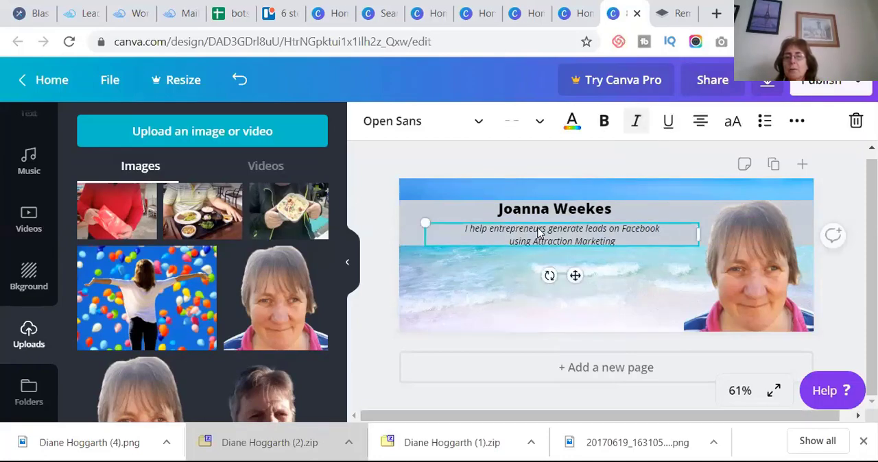
left_click_drag(539, 231, 537, 224)
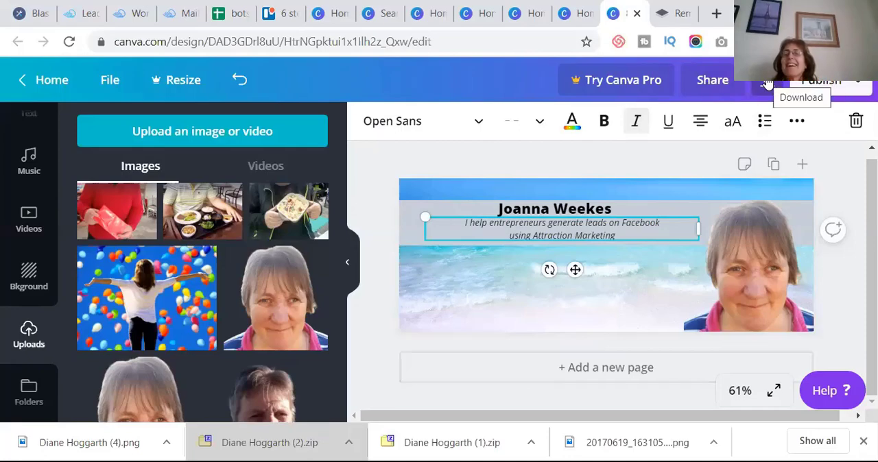
left_click(485, 264)
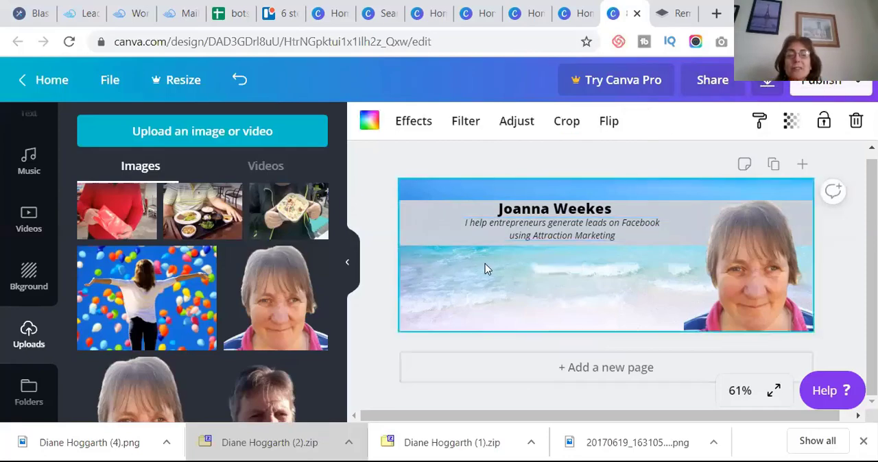
- Try the red, green and dark brown palette colours on the band behind the text
left_click(420, 230)
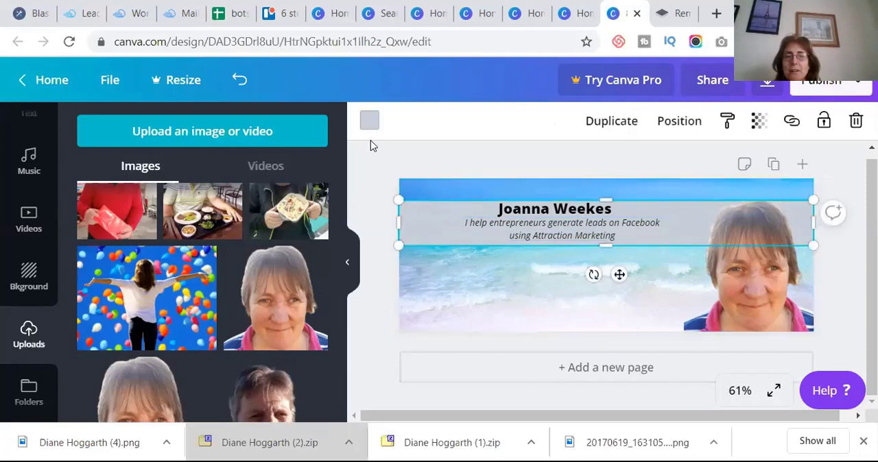
left_click(369, 120)
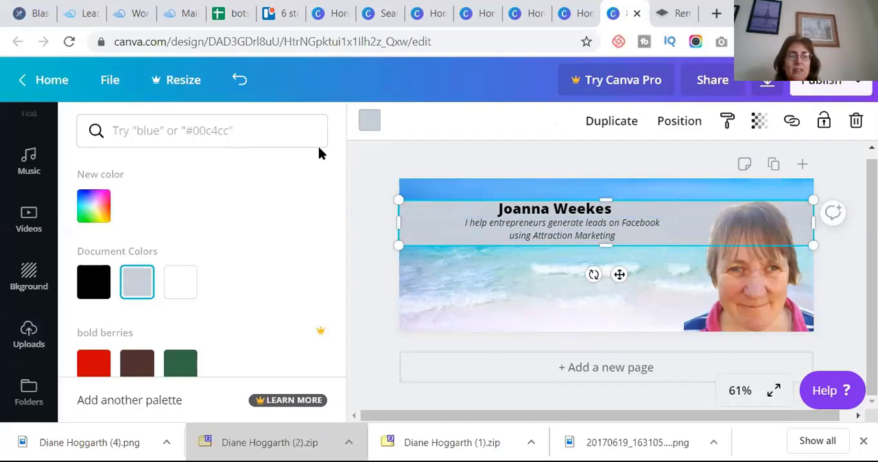
left_click(95, 367)
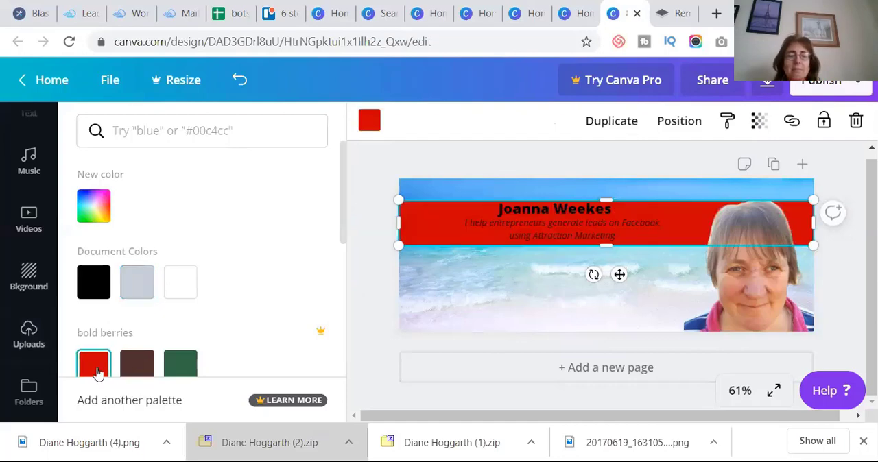
left_click(184, 365)
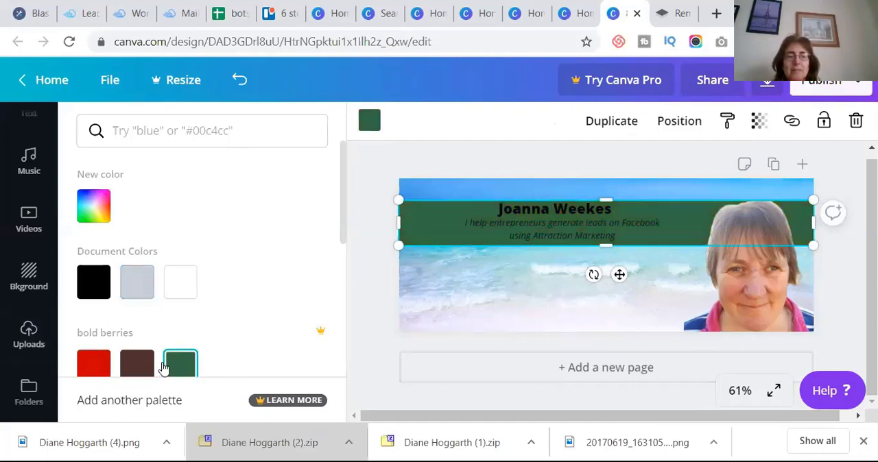
left_click(138, 363)
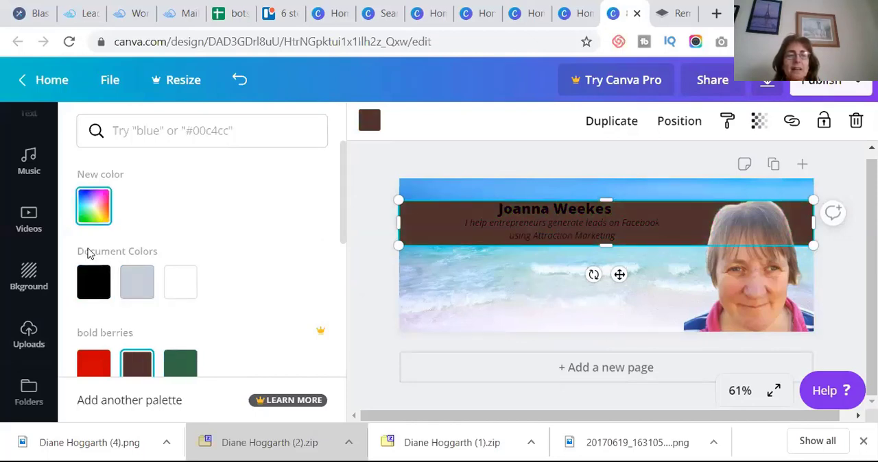
- Give the band a custom light blue colour, #62dcf1, after trying darker blue shades
left_click(93, 207)
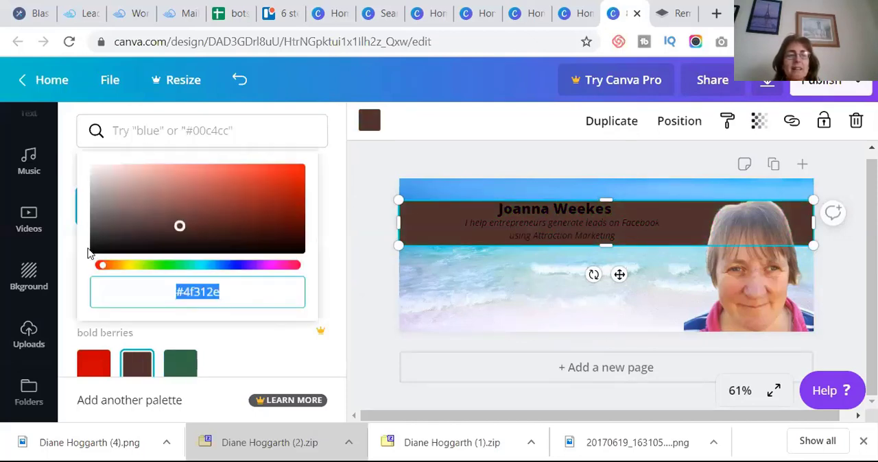
left_click(204, 266)
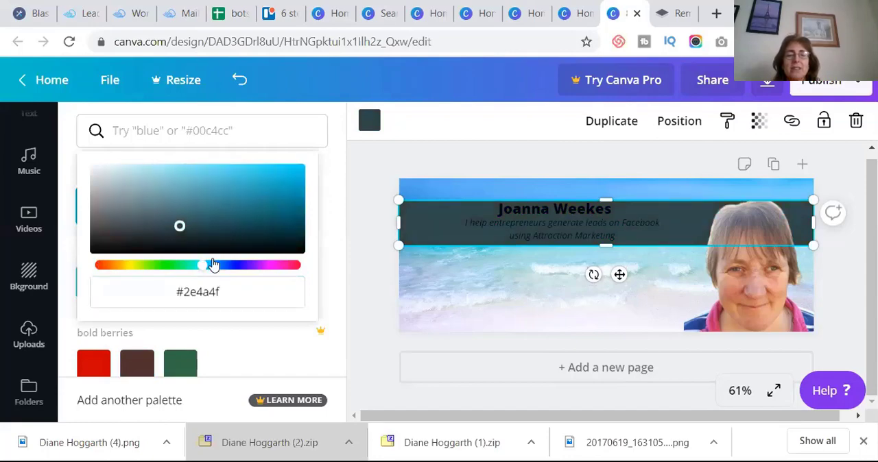
left_click(293, 177)
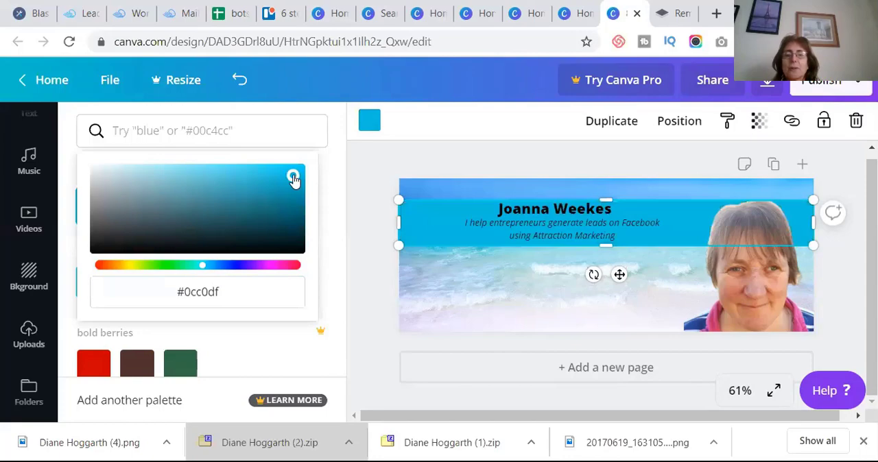
left_click(295, 207)
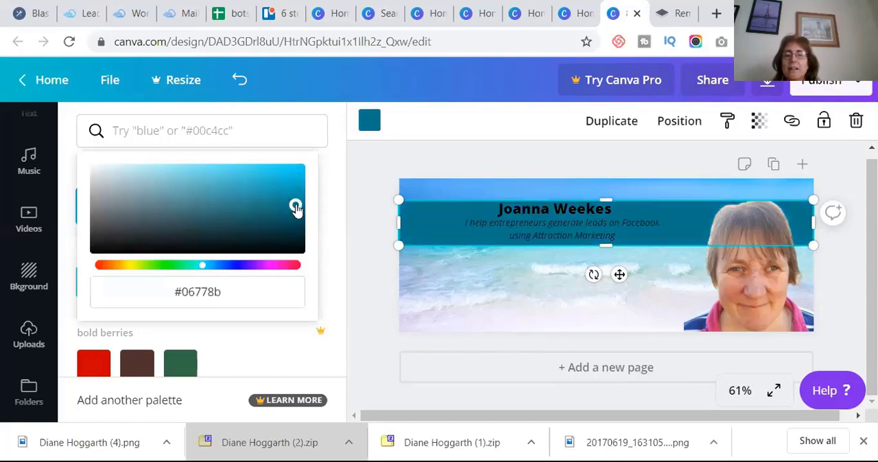
left_click(218, 169)
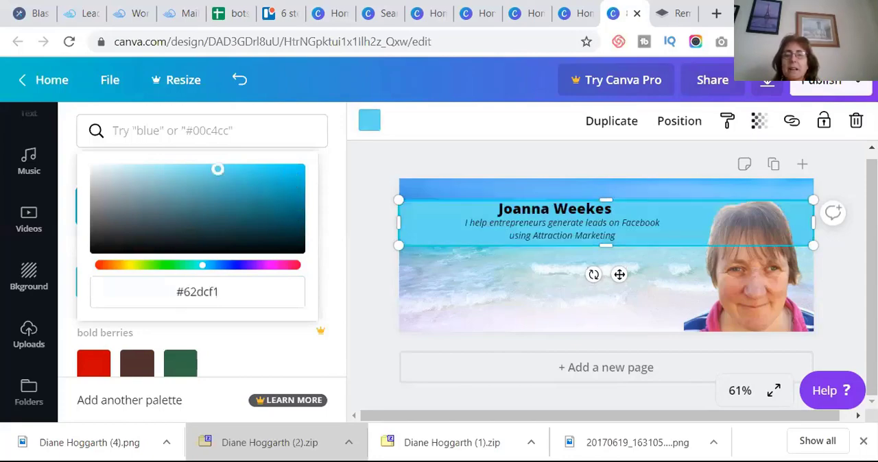
left_click(266, 354)
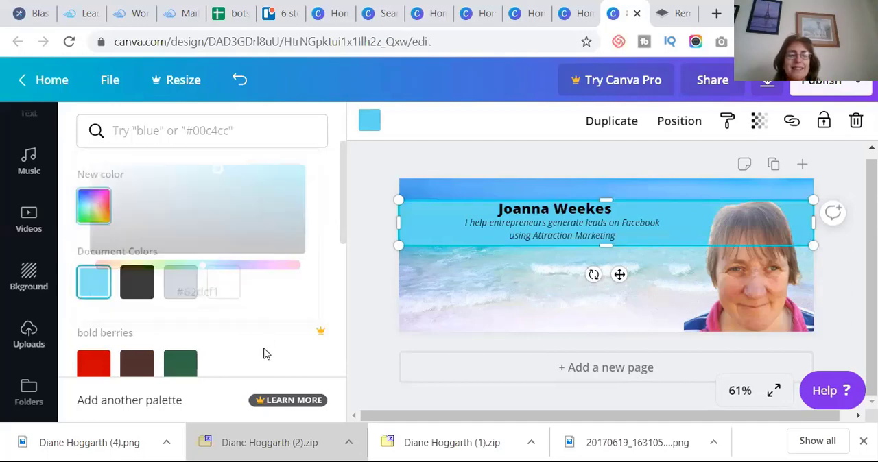
- Return the band behind the text to grey, #c7d0d8, and download the 851 × 315 px banner as a PNG
left_click(179, 282)
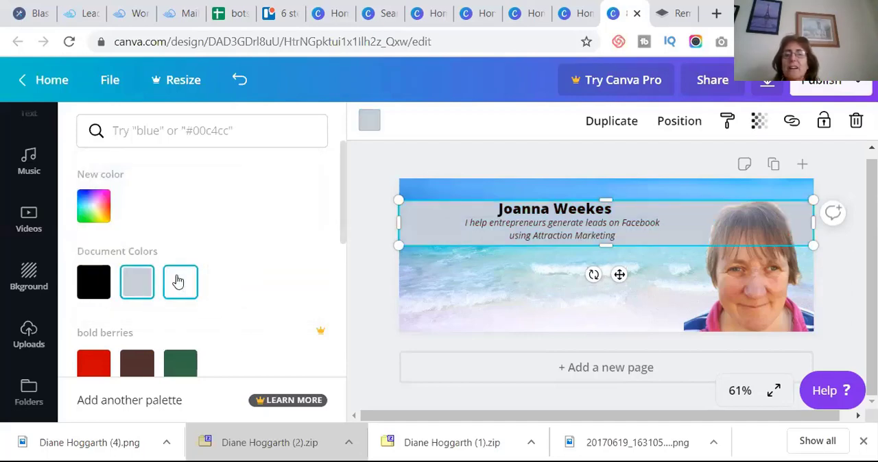
left_click(769, 82)
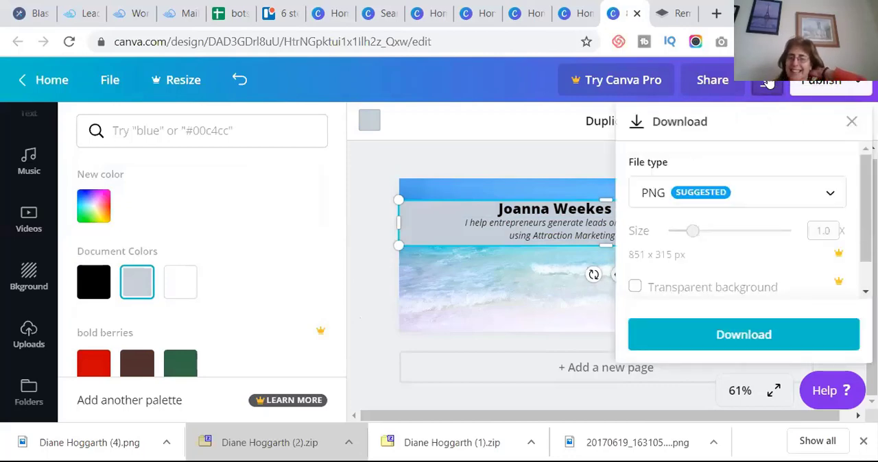
left_click(774, 335)
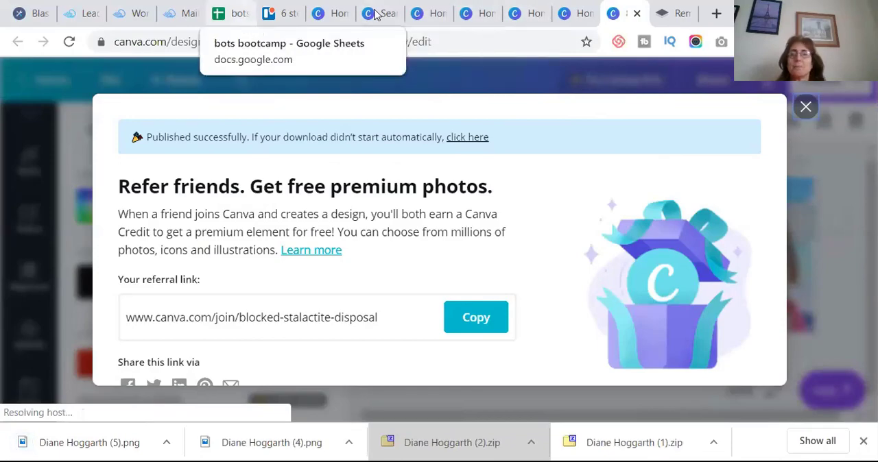
- Switch to Facebook, go to the personal profile and upload the newest banner image from Downloads as the cover photo
left_click(658, 10)
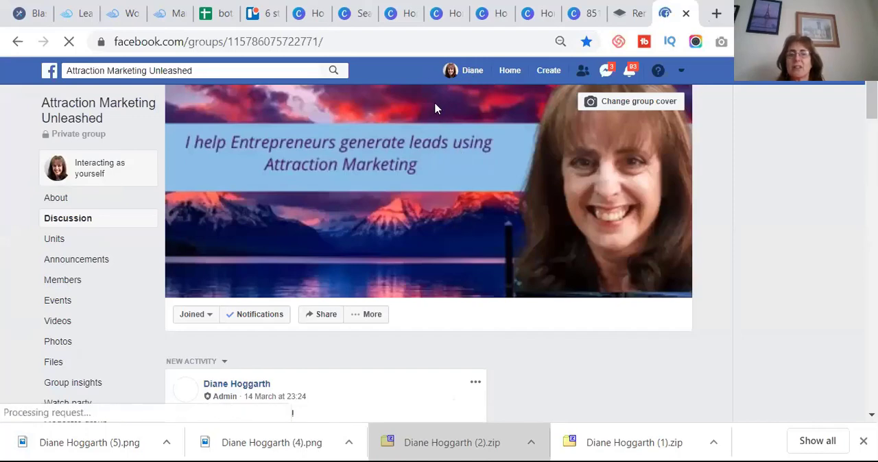
left_click(472, 71)
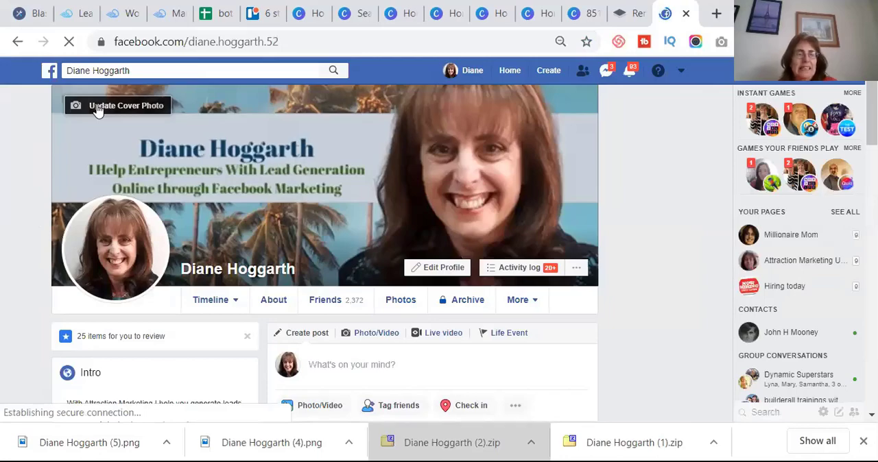
left_click(128, 109)
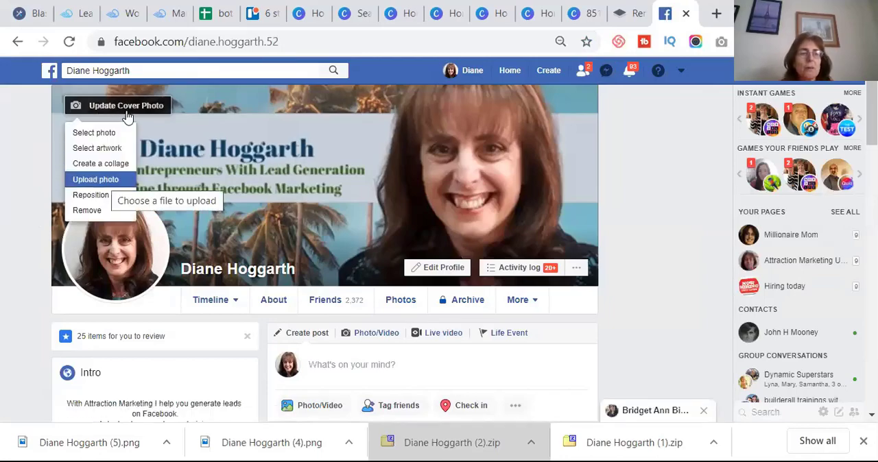
left_click(127, 117)
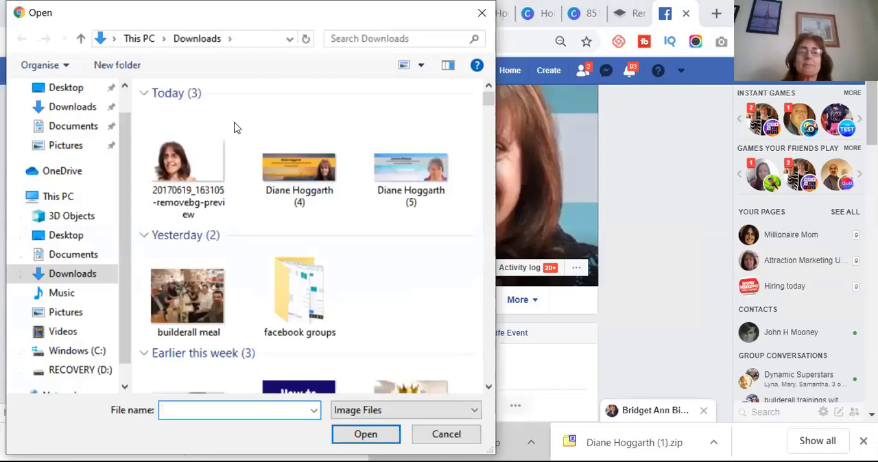
left_click(394, 164)
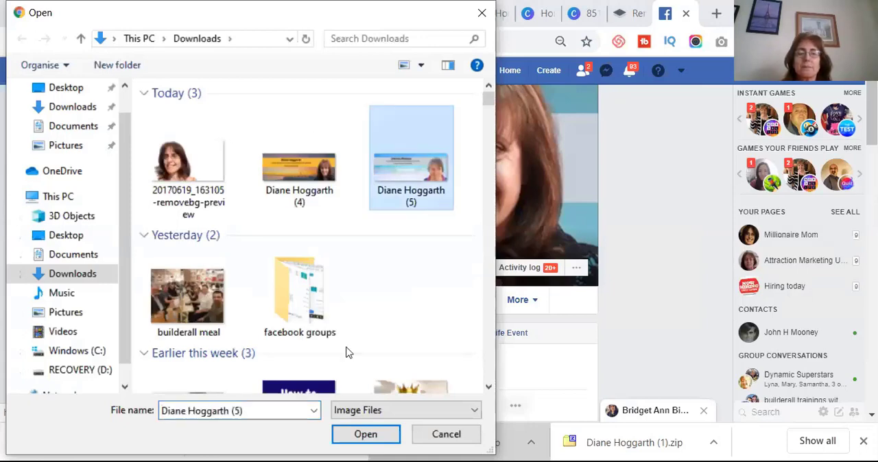
left_click(361, 434)
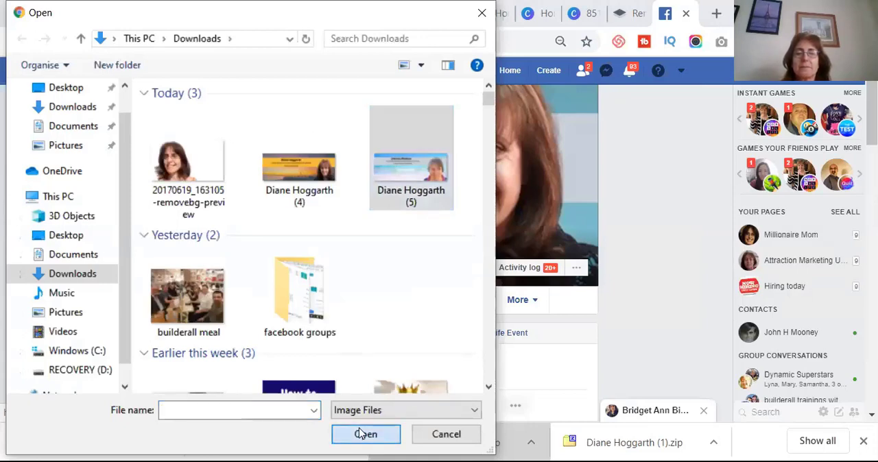